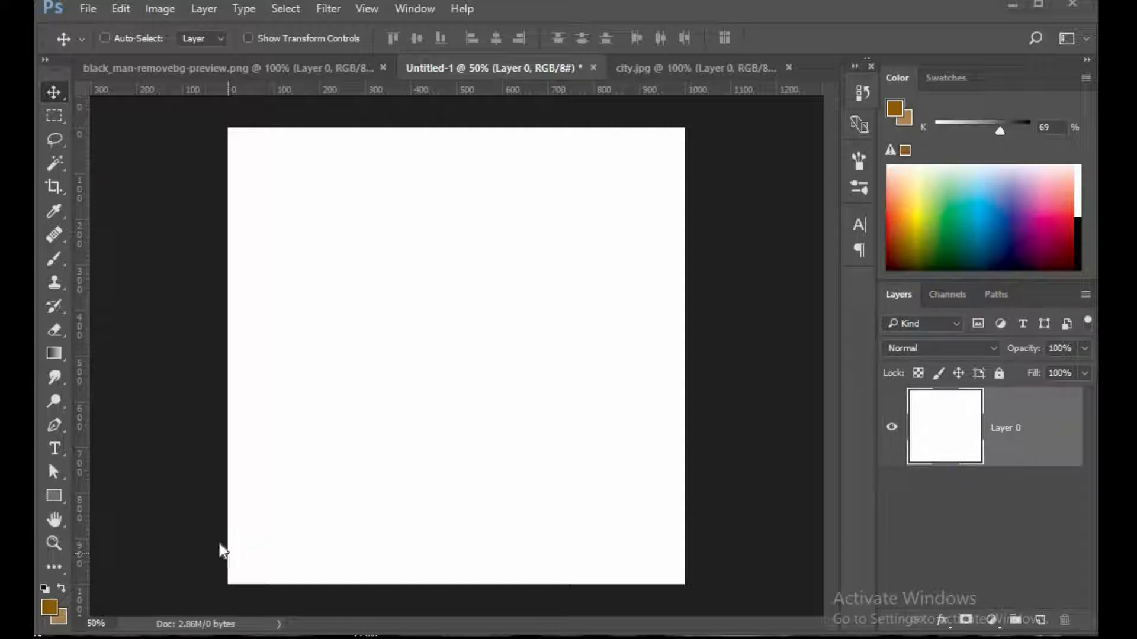
Set the foreground color to light gray (a3a19f) and fill the white background layer with it
{"action": "left_click", "coordinate": [53, 611]}
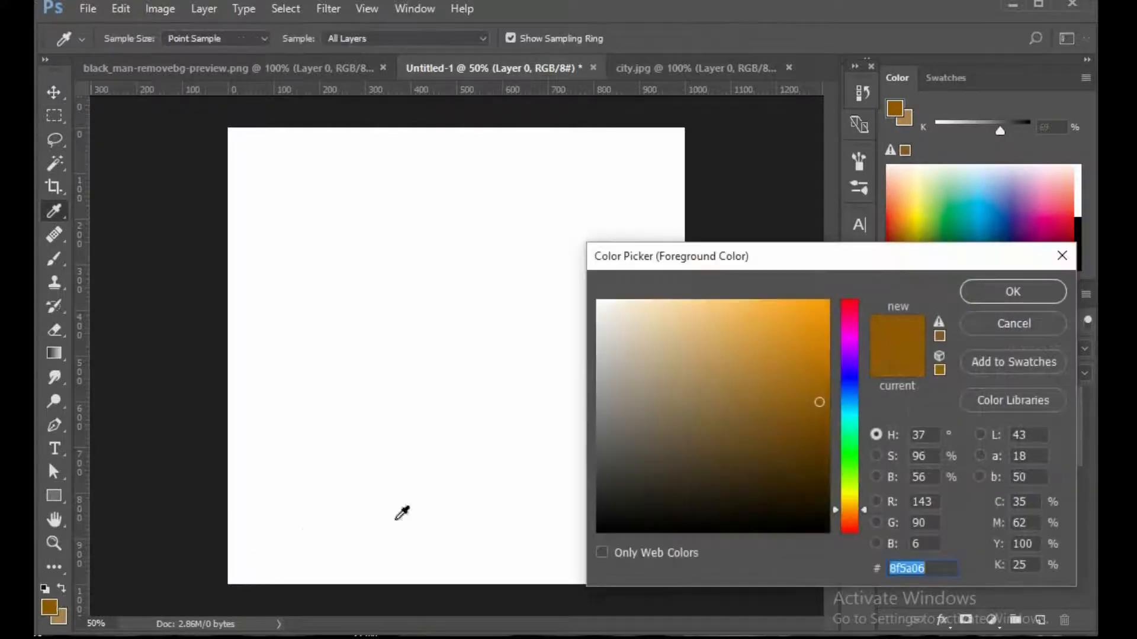
{"action": "left_click", "coordinate": [606, 424]}
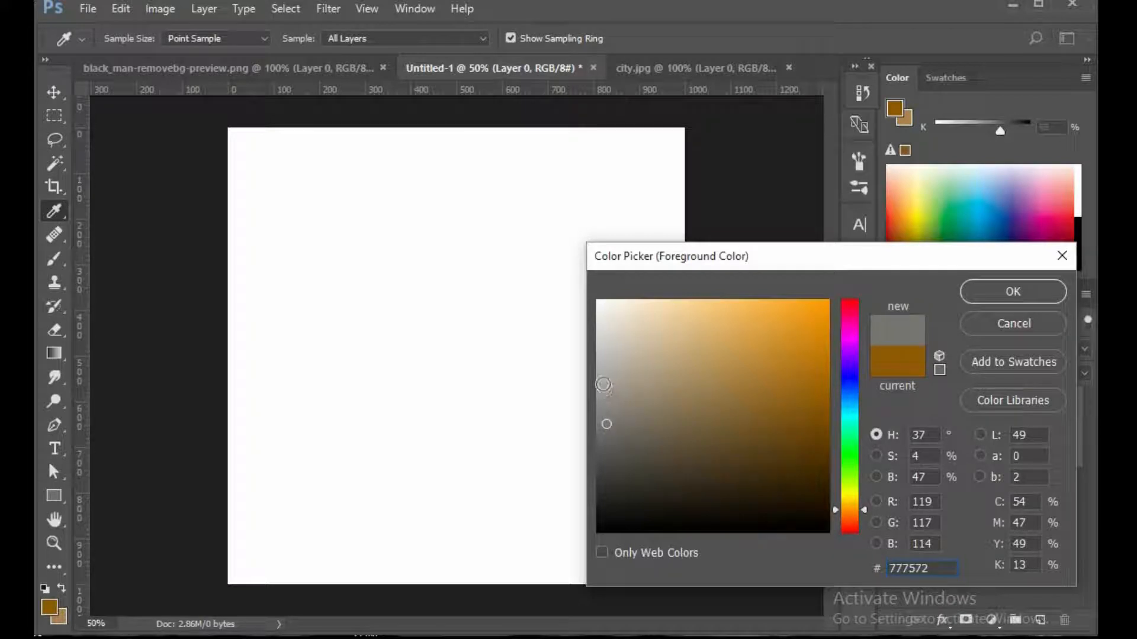
{"action": "left_click", "coordinate": [603, 384]}
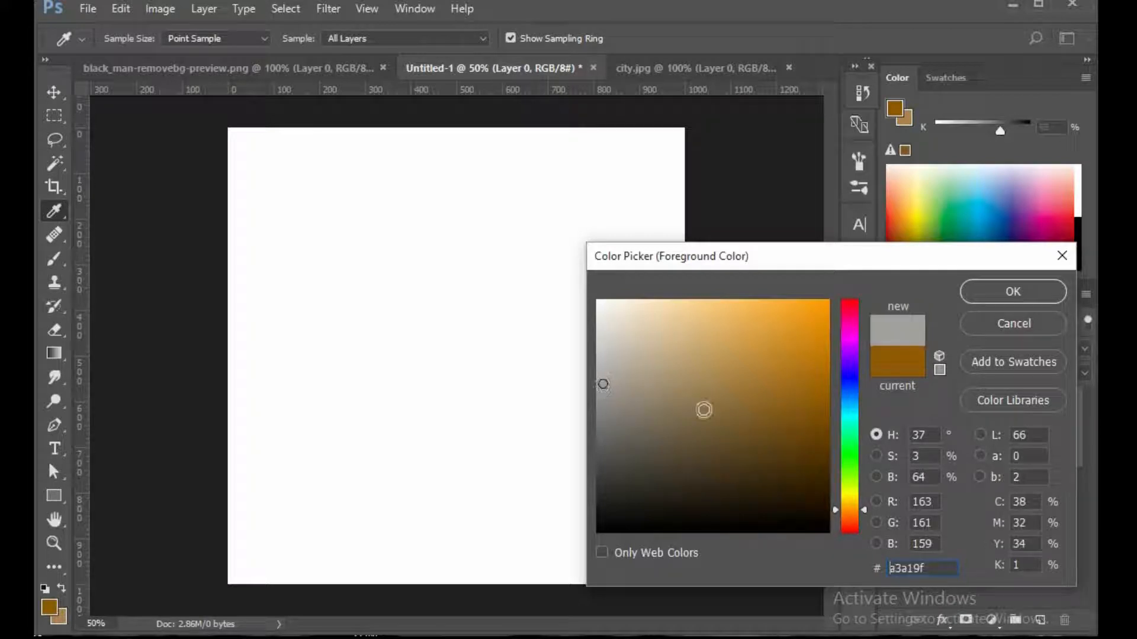
{"action": "left_click", "coordinate": [1012, 291]}
{"action": "key", "text": "v"}
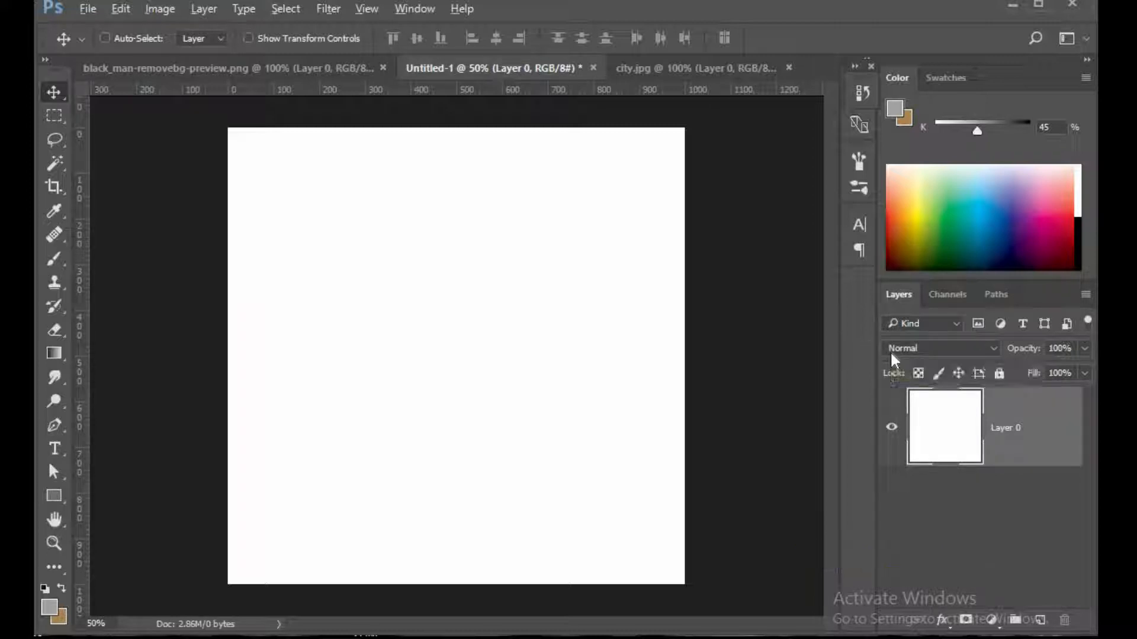
{"action": "key", "text": "alt+Delete"}
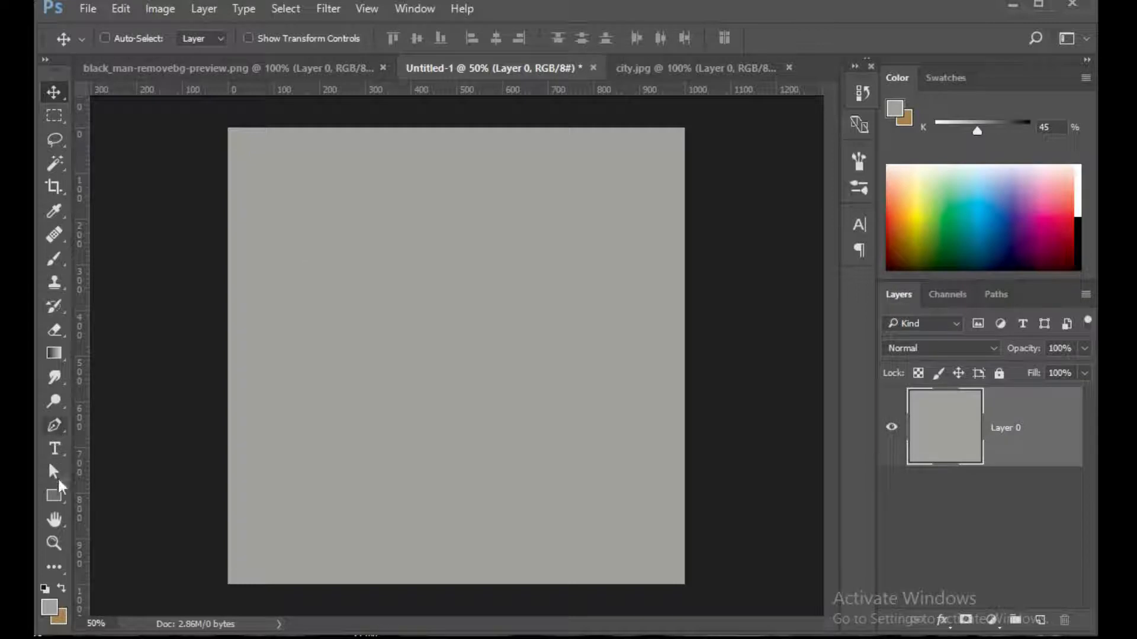
Draw a perfect circle about 618 px across with the Ellipse tool, centered on the gray canvas
{"action": "left_click", "coordinate": [51, 495]}
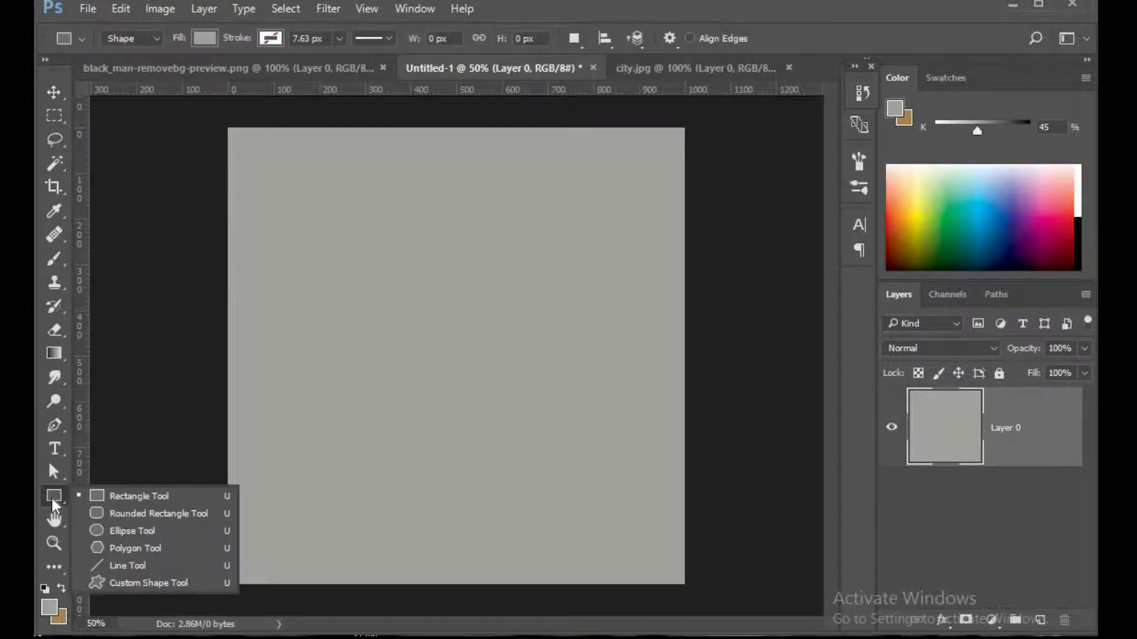
{"action": "left_click", "coordinate": [97, 531]}
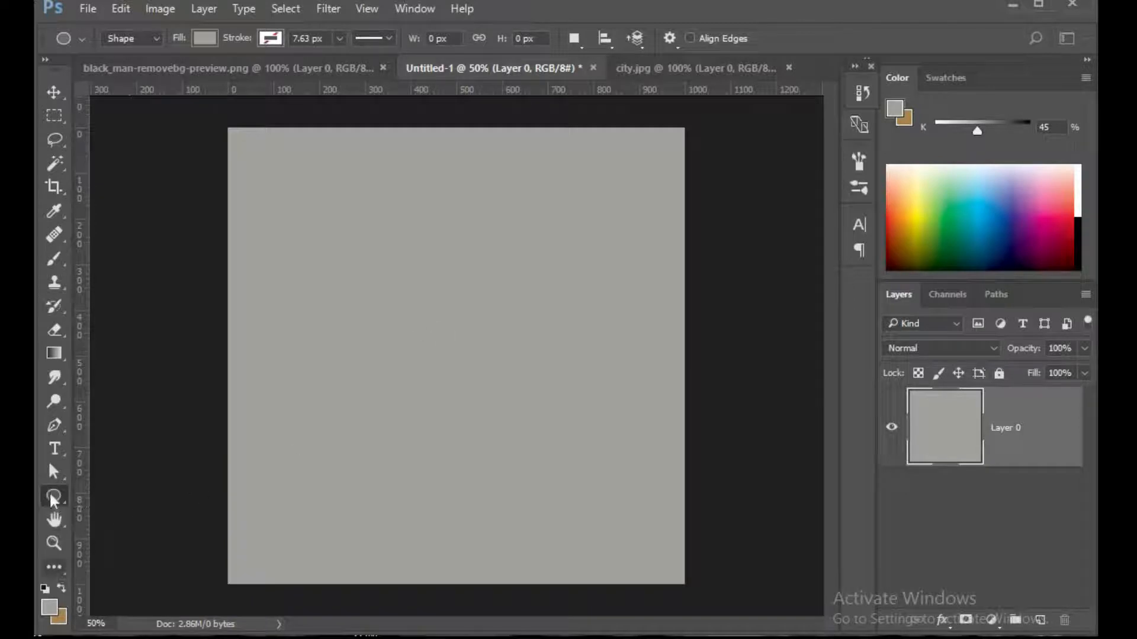
{"action": "left_click", "coordinate": [52, 497]}
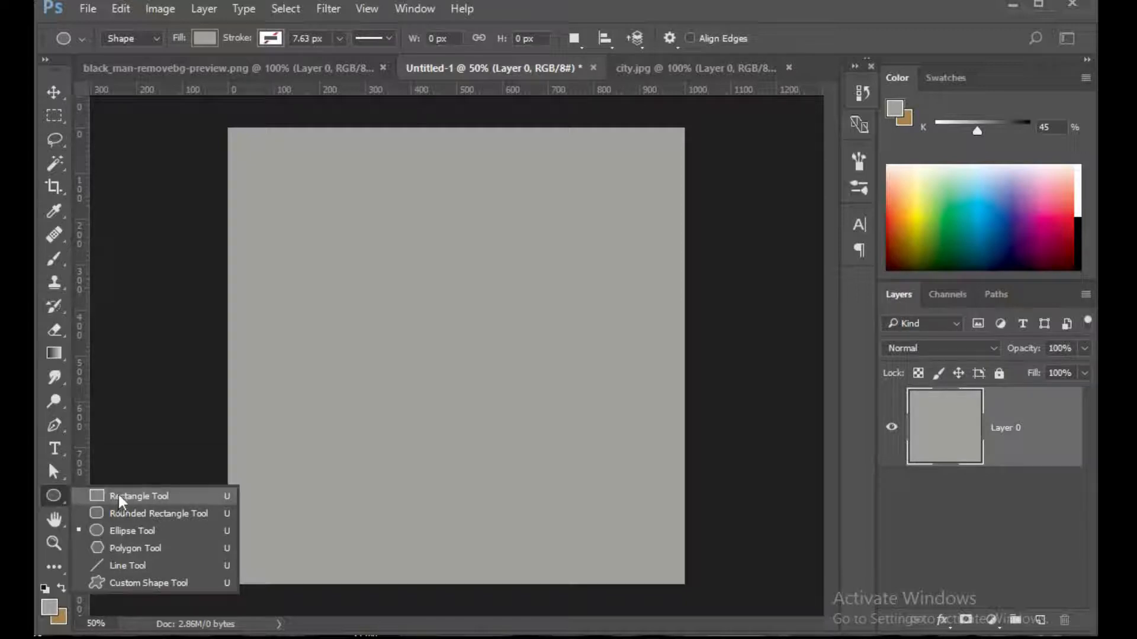
{"action": "left_click", "coordinate": [54, 491]}
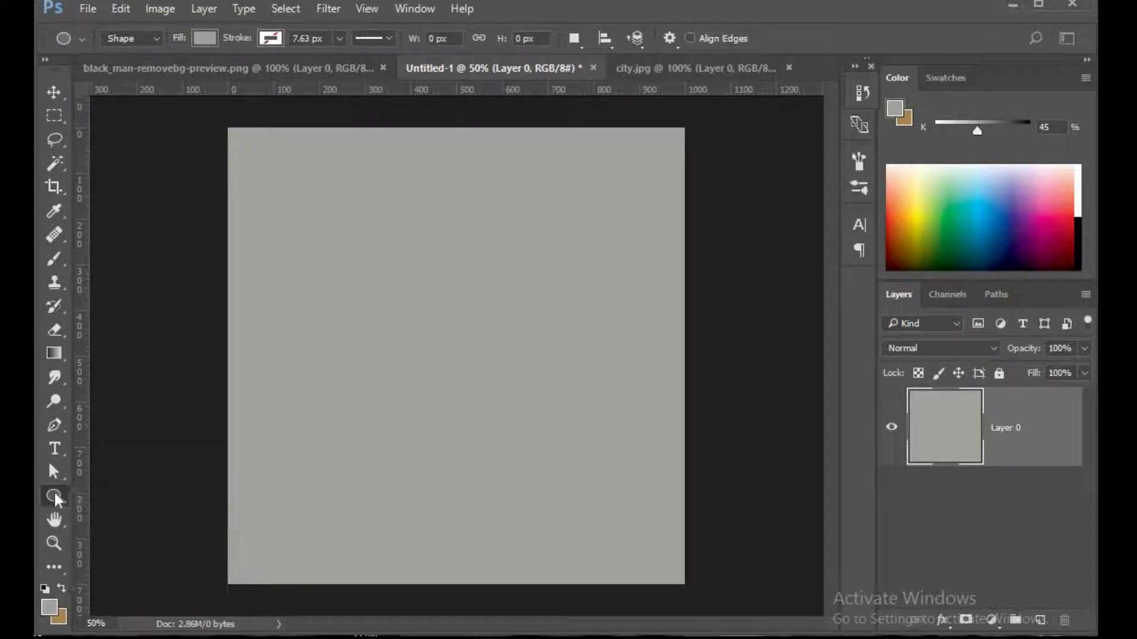
{"action": "left_click", "coordinate": [55, 495]}
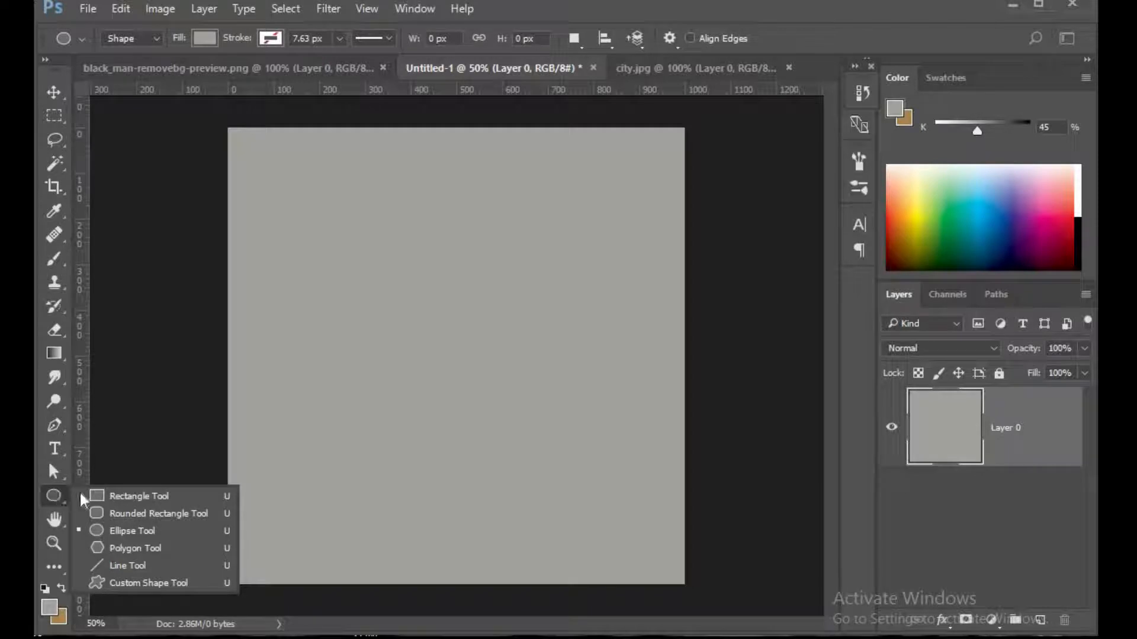
{"action": "left_click", "coordinate": [105, 533]}
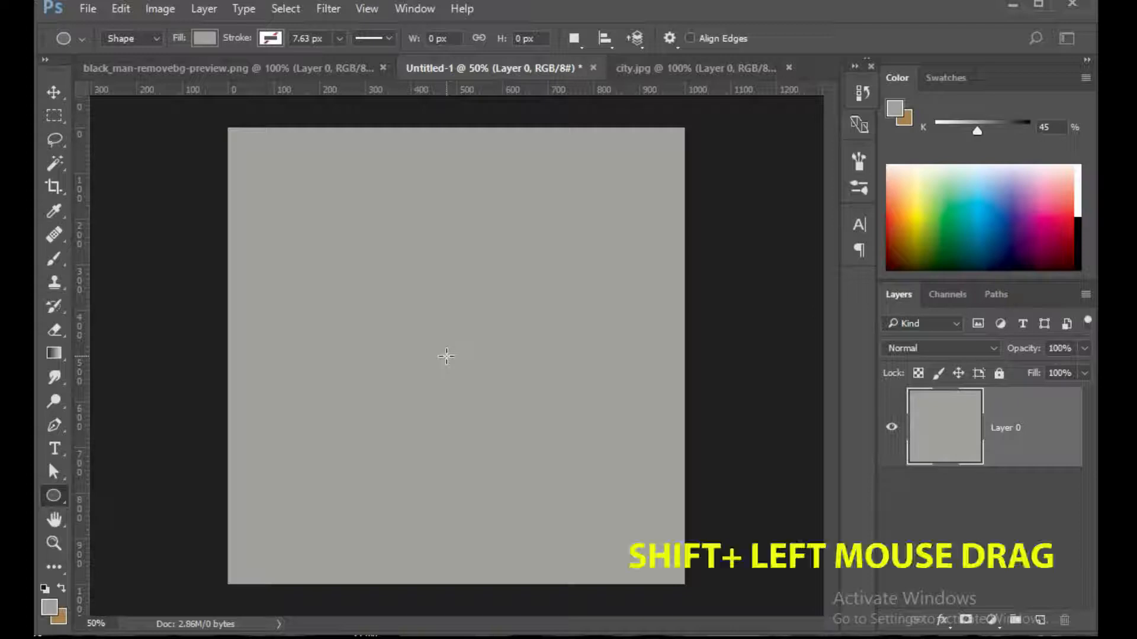
{"action": "left_click_drag", "start_coordinate": [470, 388], "coordinate": [652, 604]}
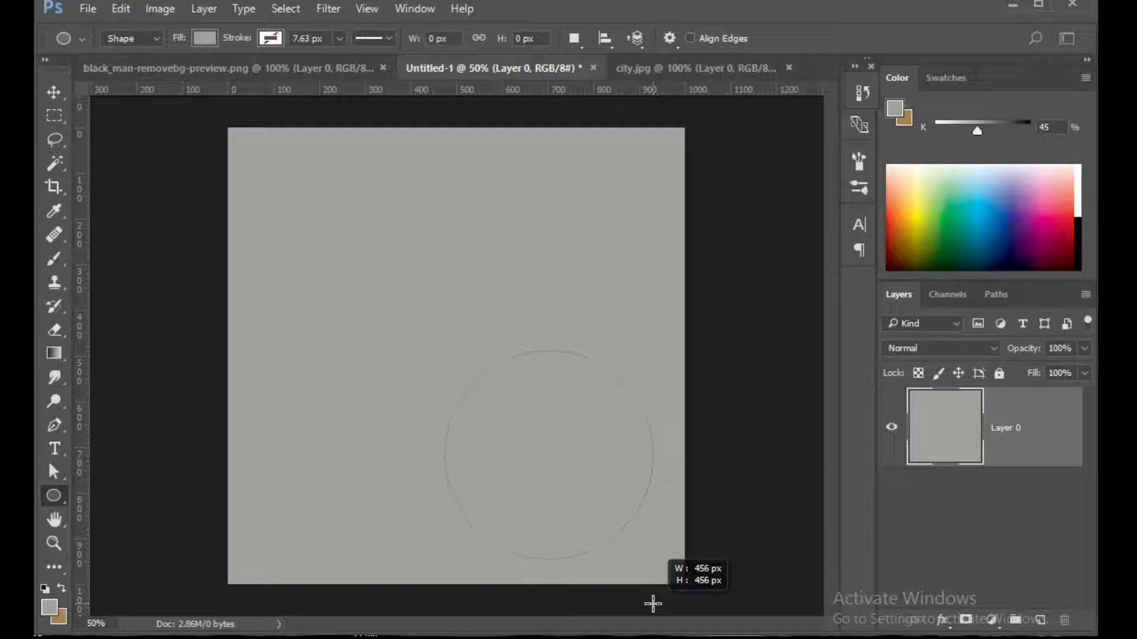
{"action": "left_click_drag", "start_coordinate": [653, 604], "coordinate": [631, 571]}
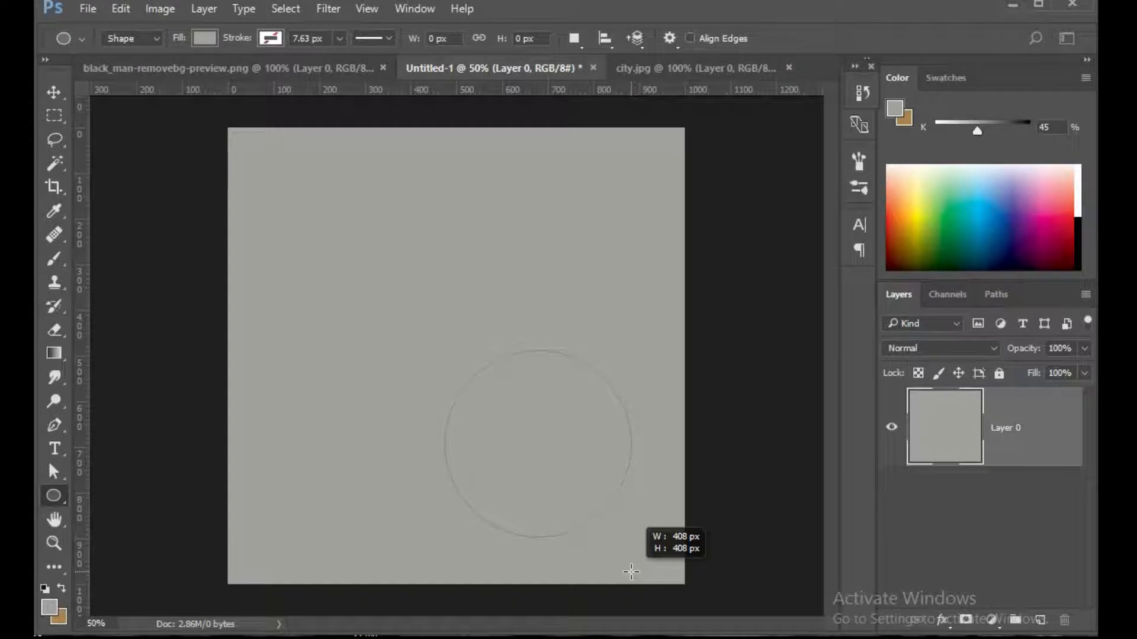
{"action": "left_click_drag", "start_coordinate": [631, 571], "coordinate": [630, 570]}
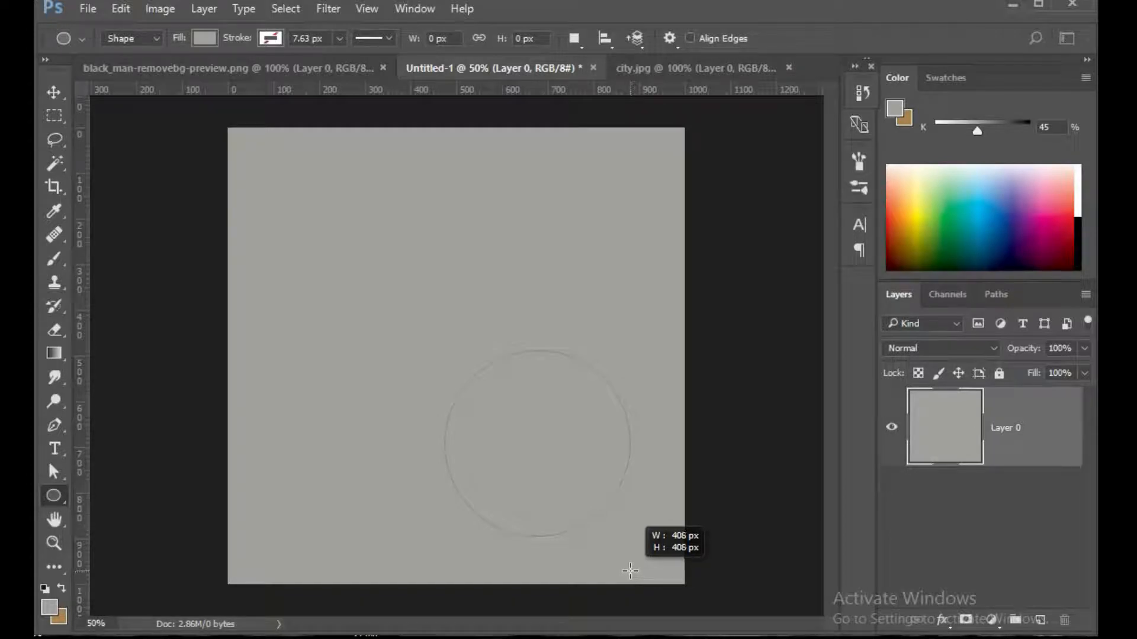
{"action": "key", "text": "space"}
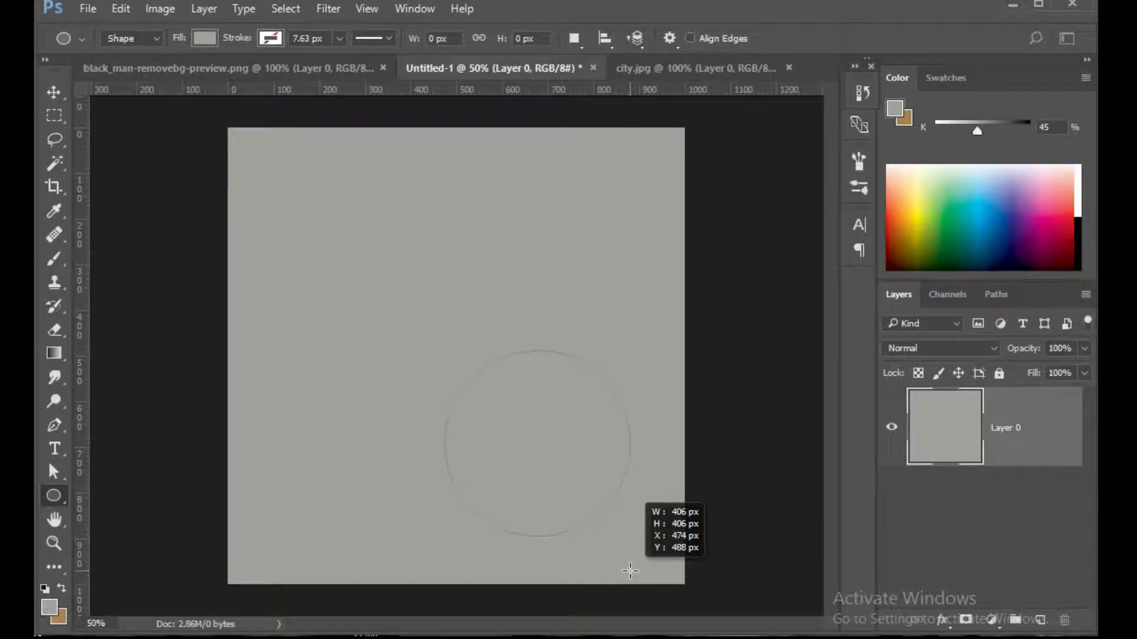
{"action": "left_click_drag", "start_coordinate": [630, 571], "coordinate": [608, 560]}
{"action": "left_click_drag", "start_coordinate": [616, 571], "coordinate": [599, 554]}
{"action": "key", "text": "space"}
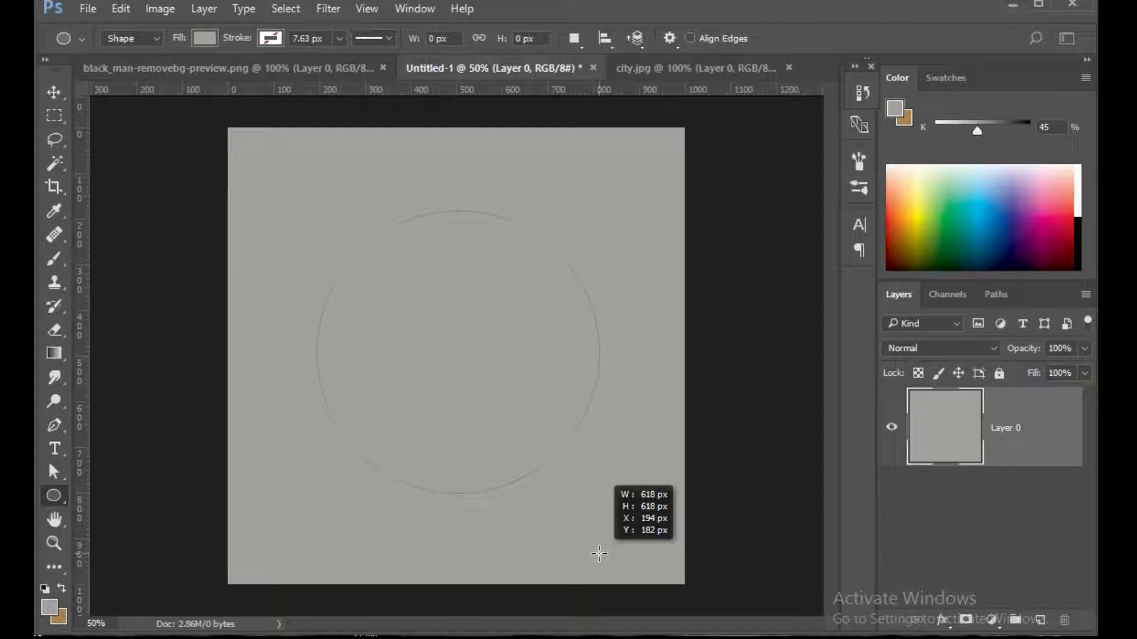
{"action": "left_click_drag", "start_coordinate": [599, 553], "coordinate": [599, 554]}
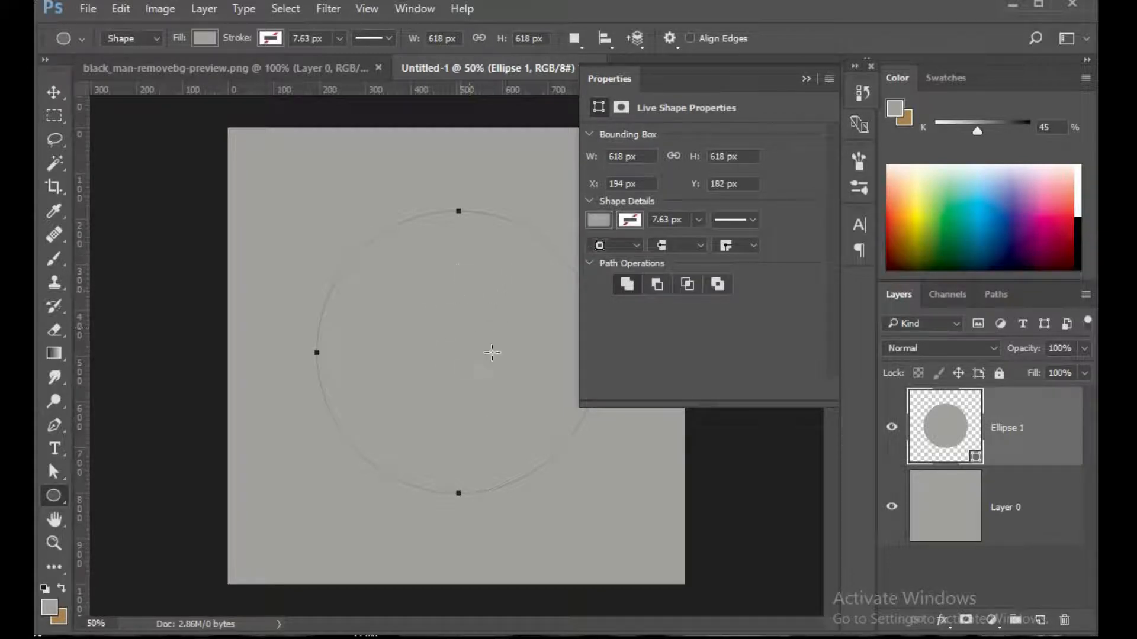
Change the circle's fill color to white and put its shape properties away
{"action": "left_click", "coordinate": [598, 222]}
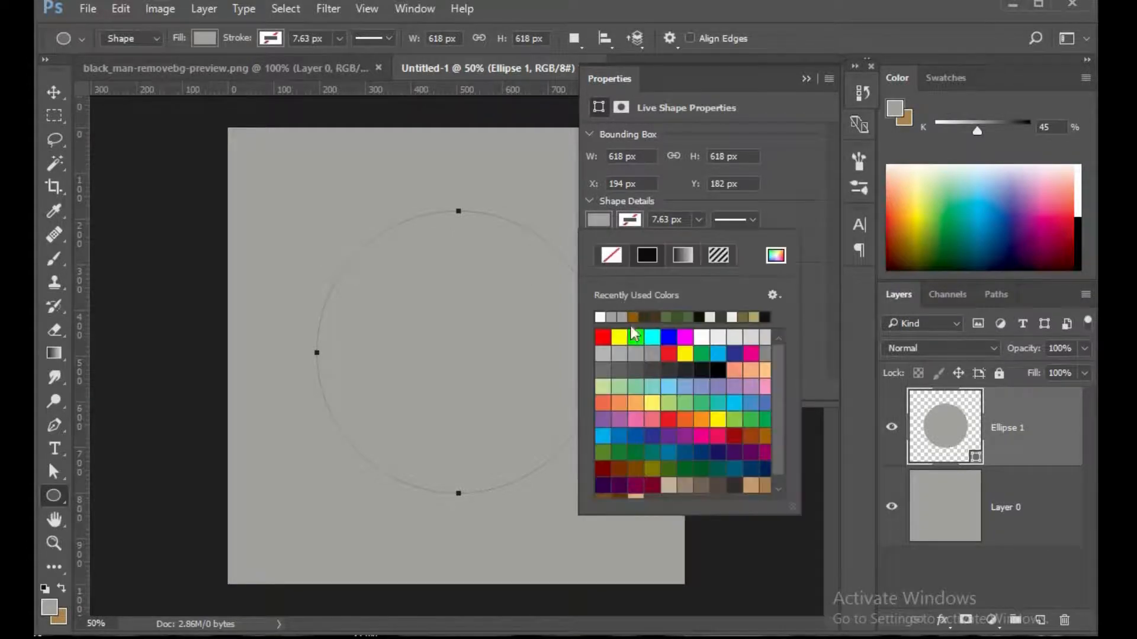
{"action": "left_click", "coordinate": [599, 317]}
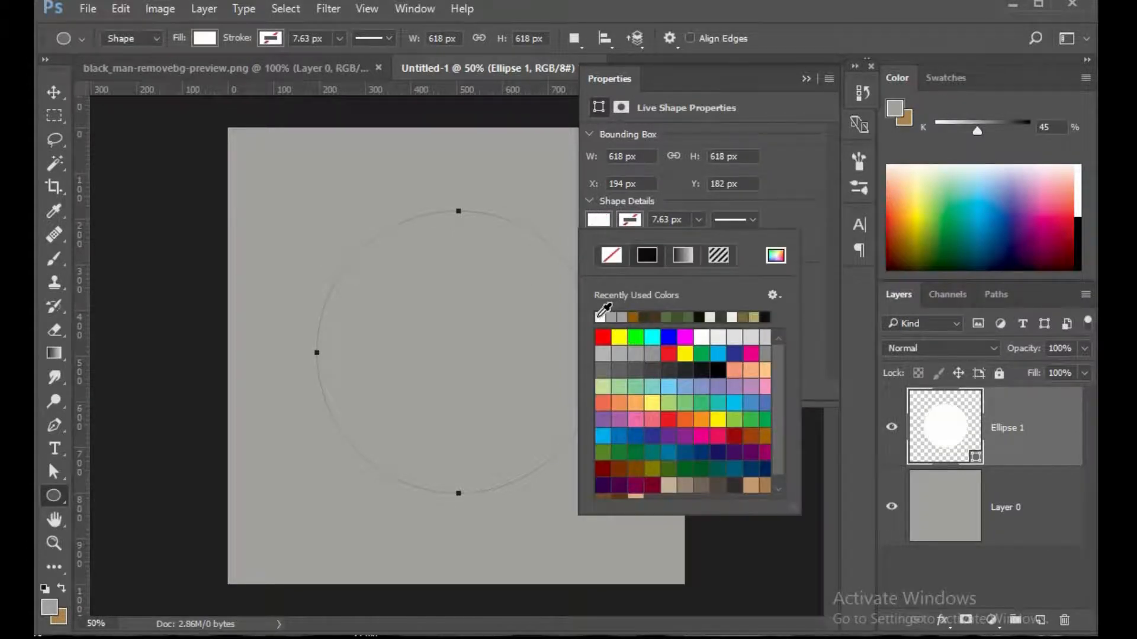
{"action": "left_click", "coordinate": [806, 77]}
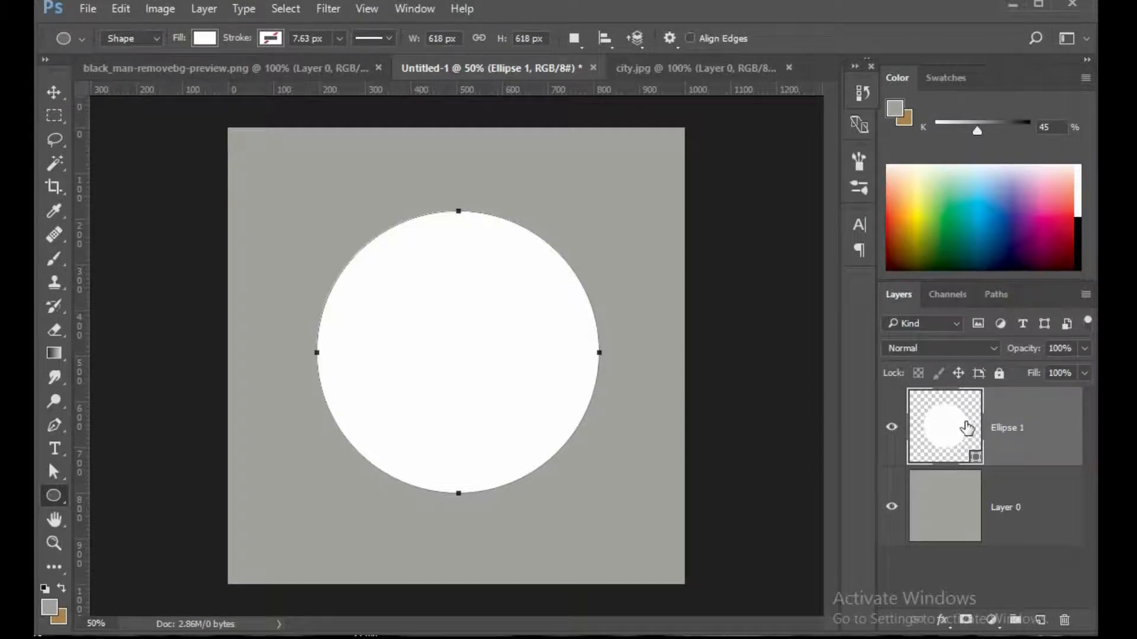
Check the circle's fill in the color picker and accept white (ffffff)
{"action": "left_click", "coordinate": [50, 497]}
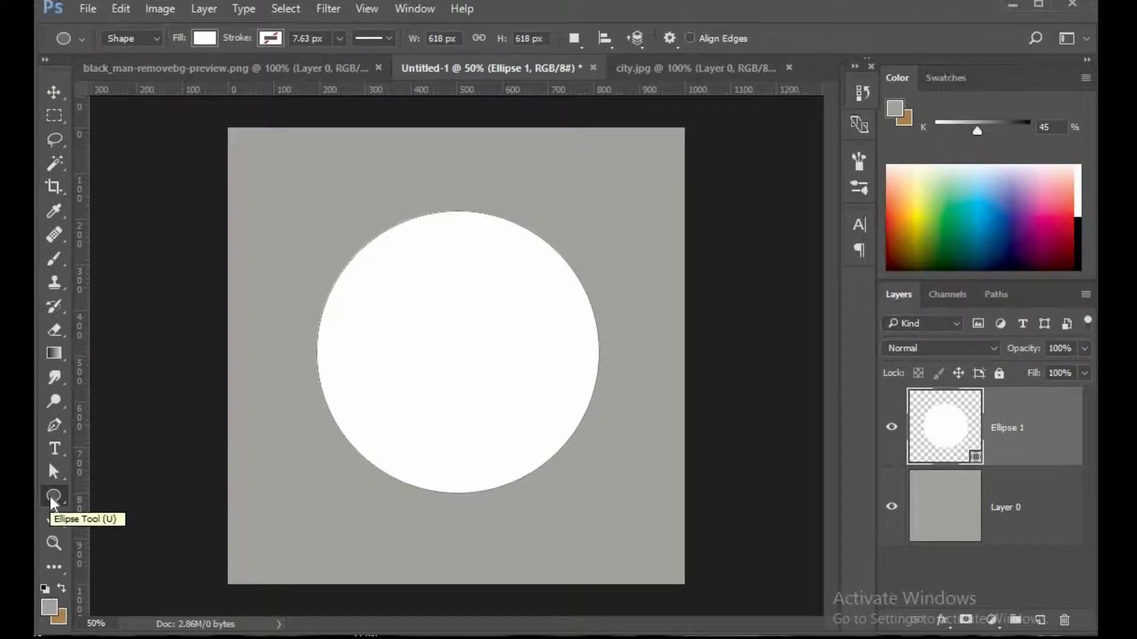
{"action": "left_click", "coordinate": [205, 38]}
{"action": "left_click", "coordinate": [288, 74]}
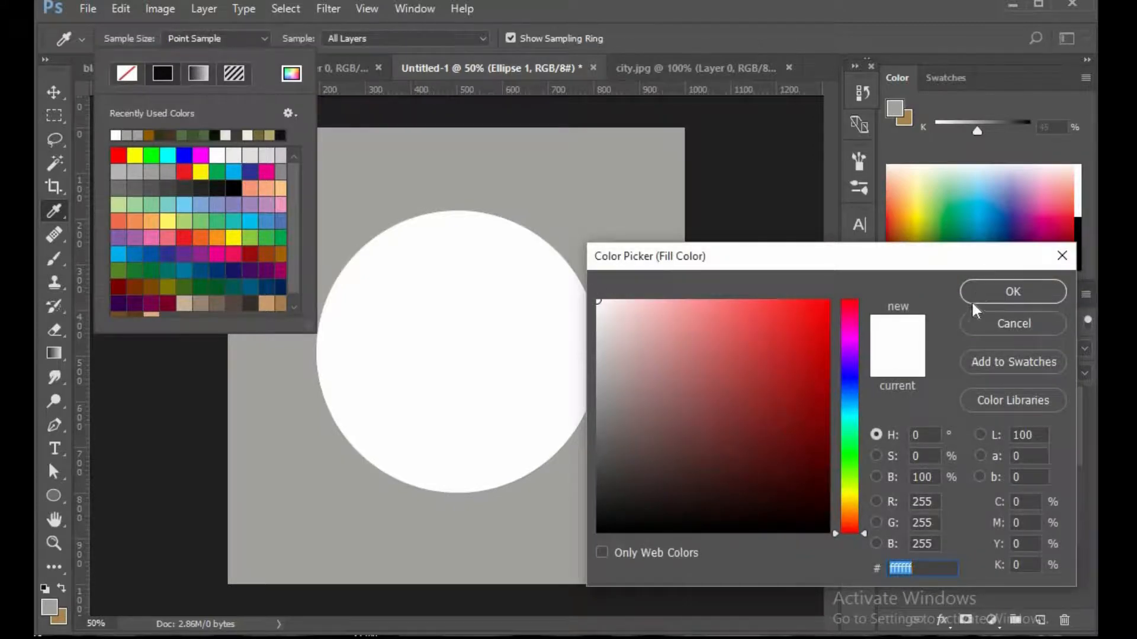
{"action": "left_click", "coordinate": [1011, 292]}
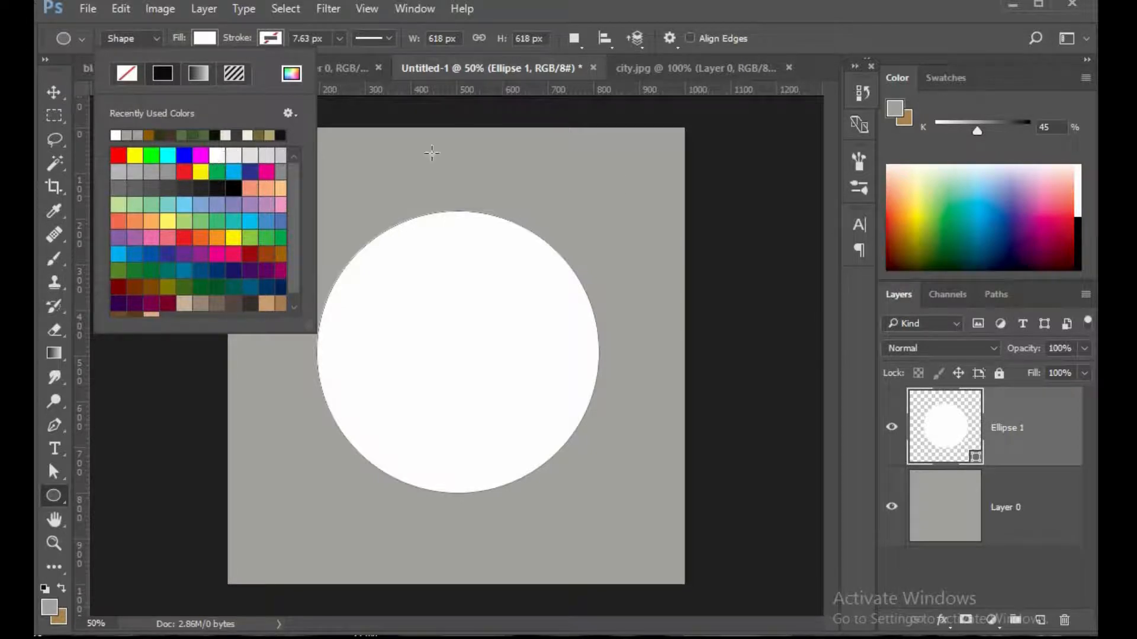
{"action": "left_click", "coordinate": [1010, 411]}
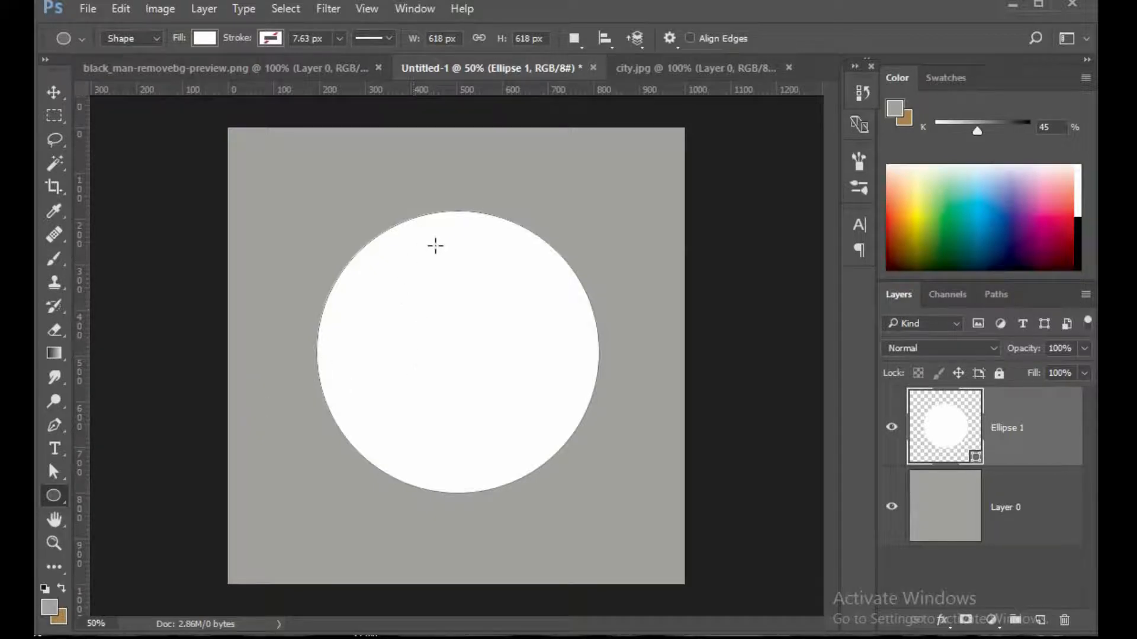
Copy the city.jpg image into the Untitled-1 document with the Move tool, placing it over the white circle
{"action": "left_click", "coordinate": [662, 67]}
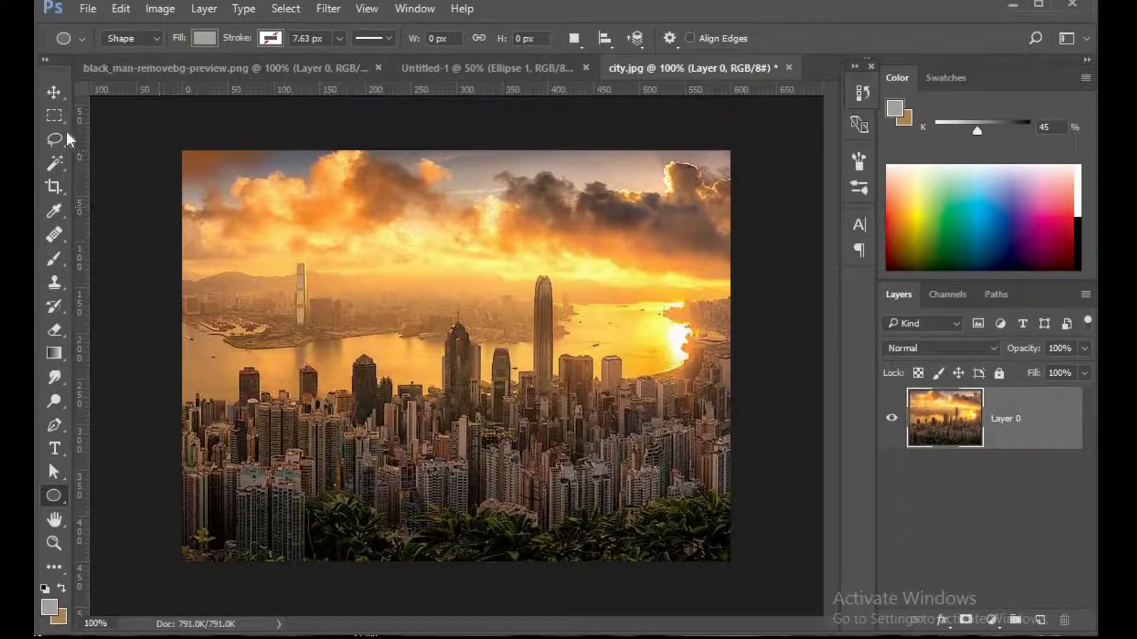
{"action": "key", "text": "v"}
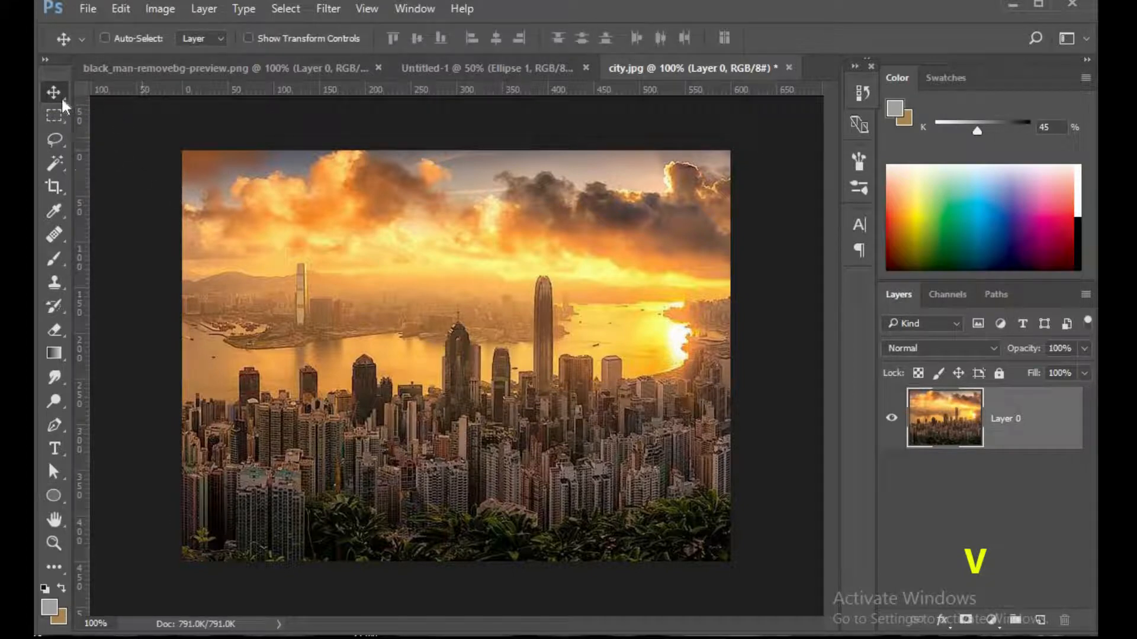
{"action": "left_click_drag", "start_coordinate": [372, 298], "coordinate": [413, 332]}
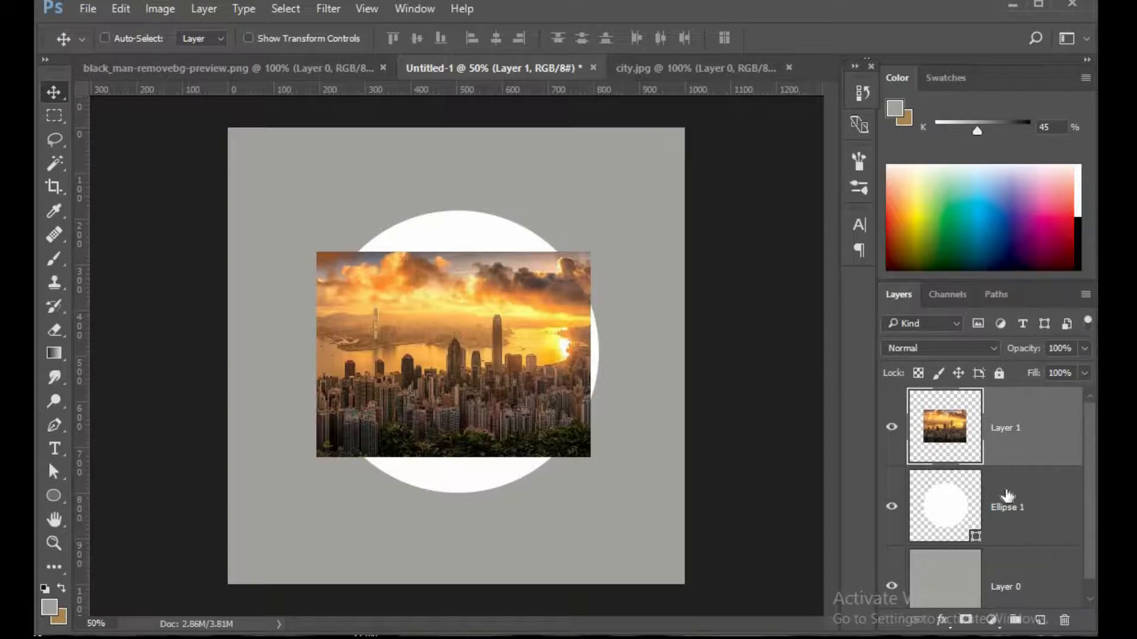
Clip the city image layer to the Ellipse 1 layer and release the clipping mask again
{"action": "left_click", "coordinate": [1003, 461], "text": "alt"}
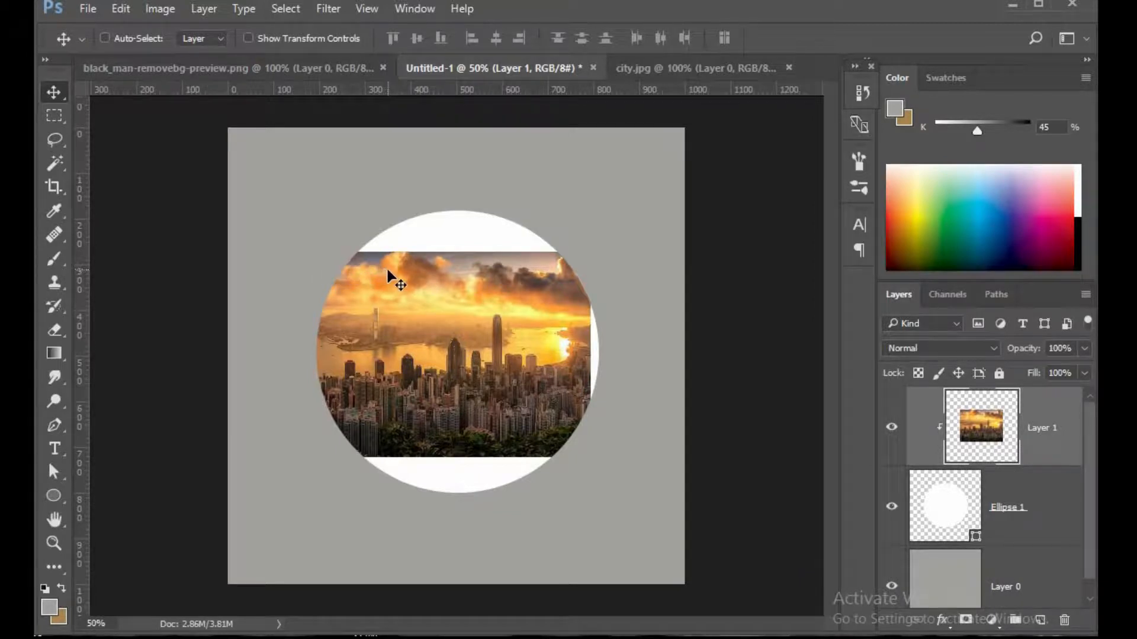
{"action": "key", "text": "ctrl"}
{"action": "key", "text": "ctrl+alt+g"}
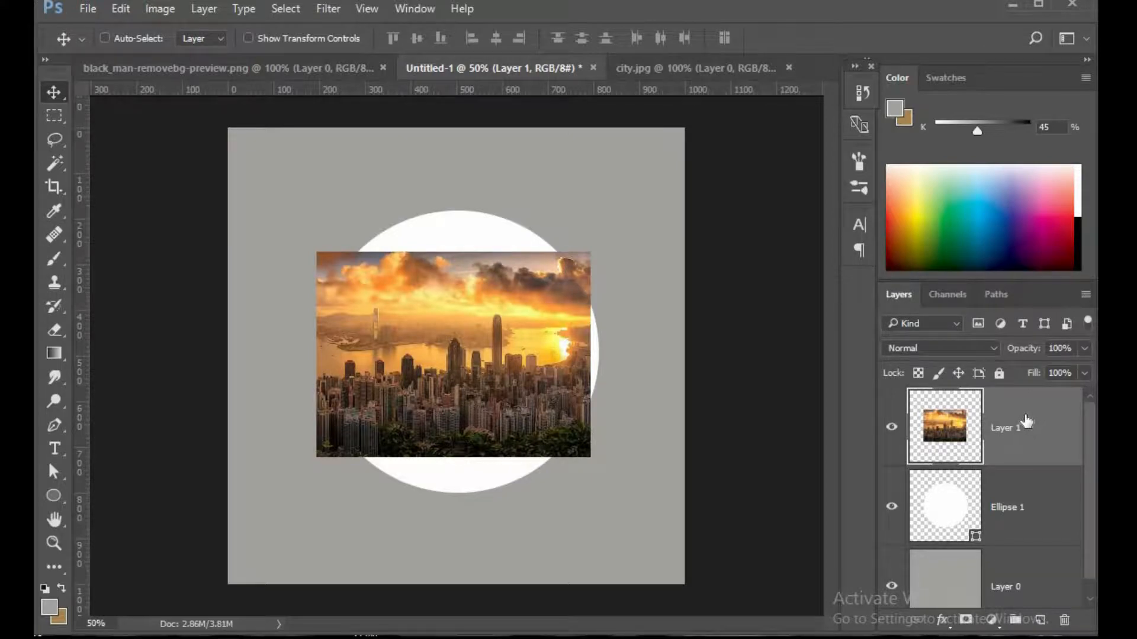
Clip the city image layer to the ellipse and scale it to about 144%, positioned to cover the whole circle
{"action": "right_click", "coordinate": [1032, 443]}
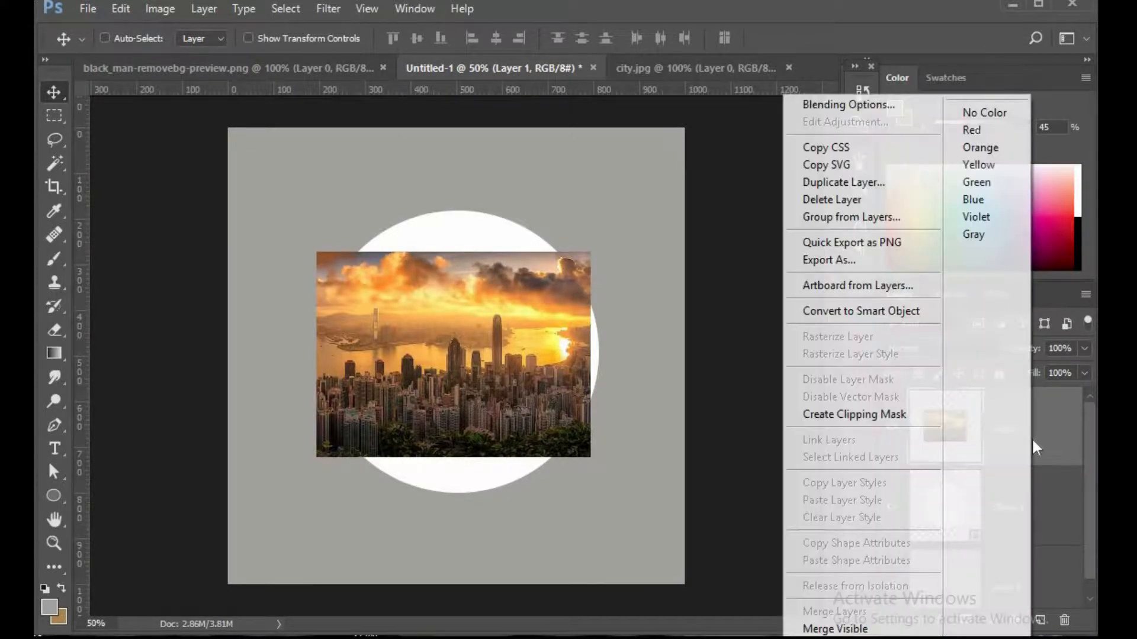
{"action": "left_click", "coordinate": [858, 415]}
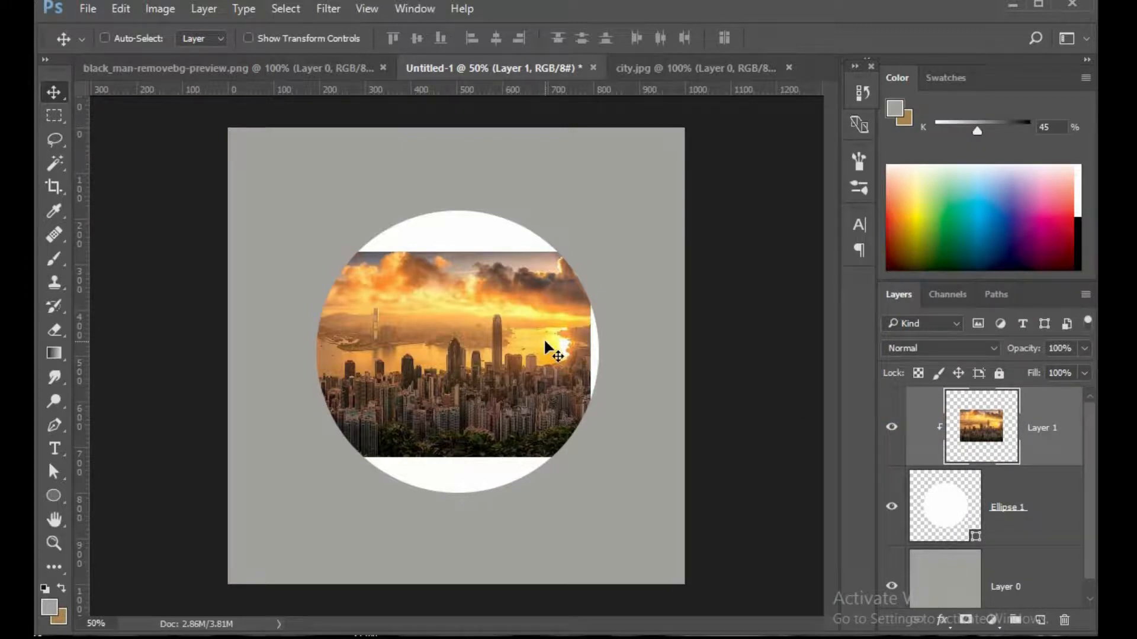
{"action": "key", "text": "ctrl+t"}
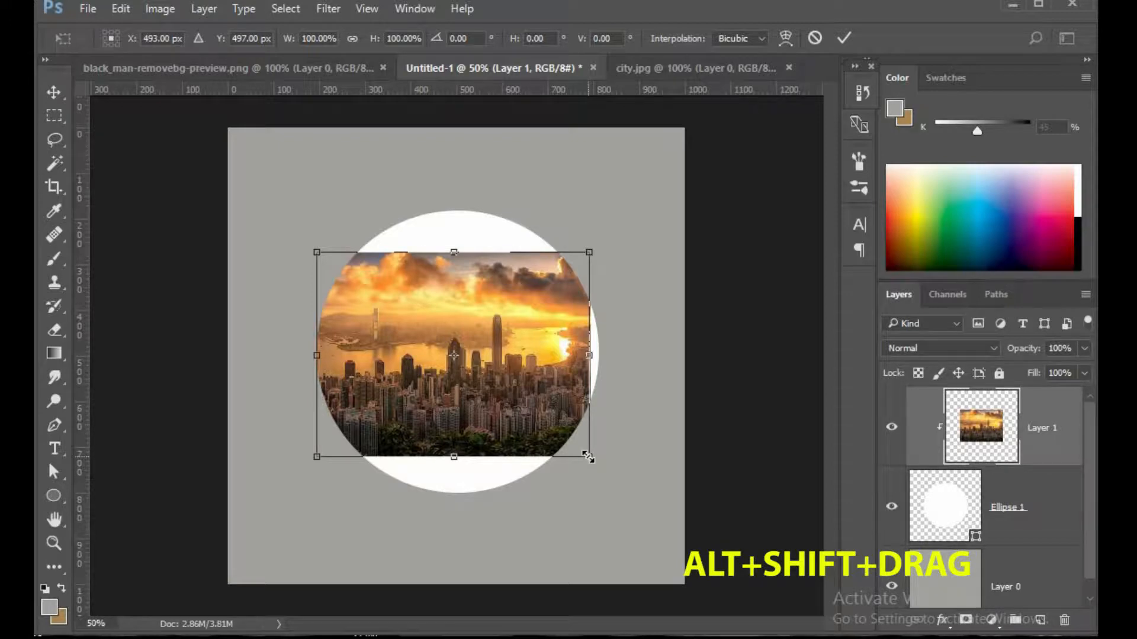
{"action": "left_click_drag", "start_coordinate": [588, 456], "coordinate": [633, 523]}
{"action": "left_click_drag", "start_coordinate": [630, 524], "coordinate": [627, 520]}
{"action": "mouse_move", "coordinate": [529, 396]}
{"action": "left_mouse_down"}
{"action": "mouse_move", "coordinate": [523, 375]}
{"action": "mouse_move", "coordinate": [526, 398]}
{"action": "mouse_move", "coordinate": [501, 400]}
{"action": "mouse_move", "coordinate": [526, 398]}
{"action": "left_mouse_up"}
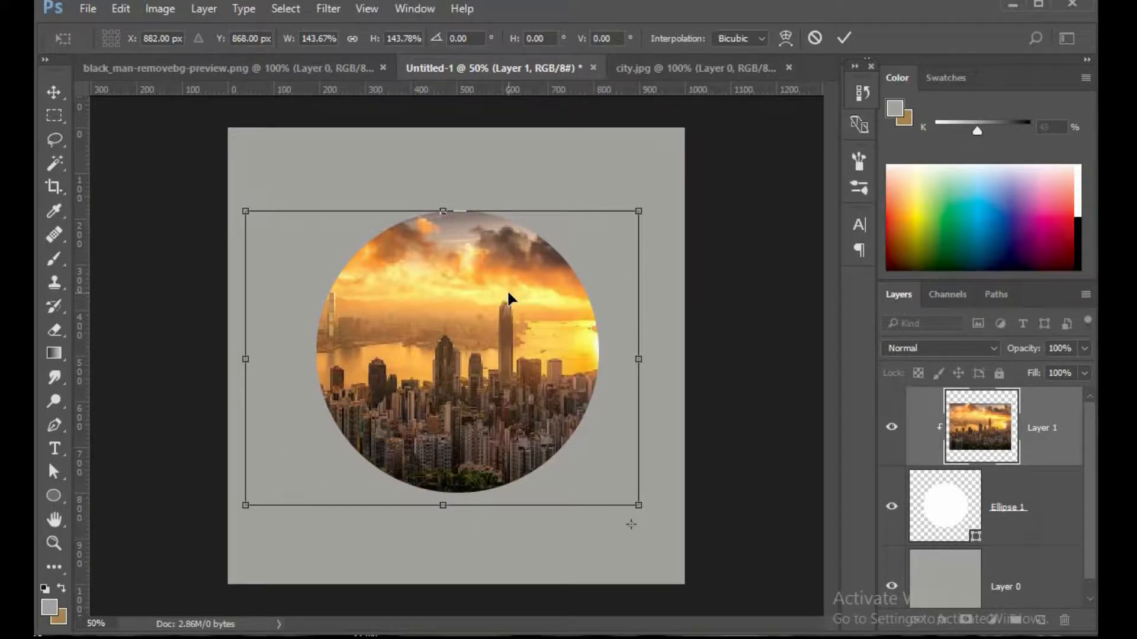
{"action": "key", "text": "Return"}
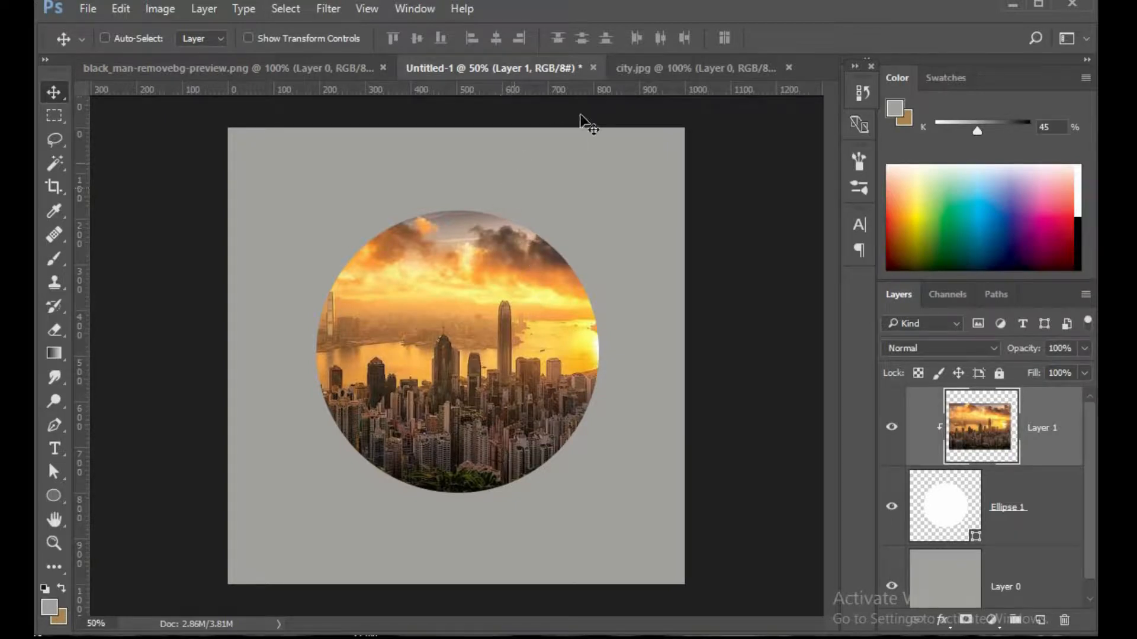
Copy the city.jpg image into the black_man-removebg-preview.png document with the Move tool, placing it above the man's layer
{"action": "left_click", "coordinate": [645, 69]}
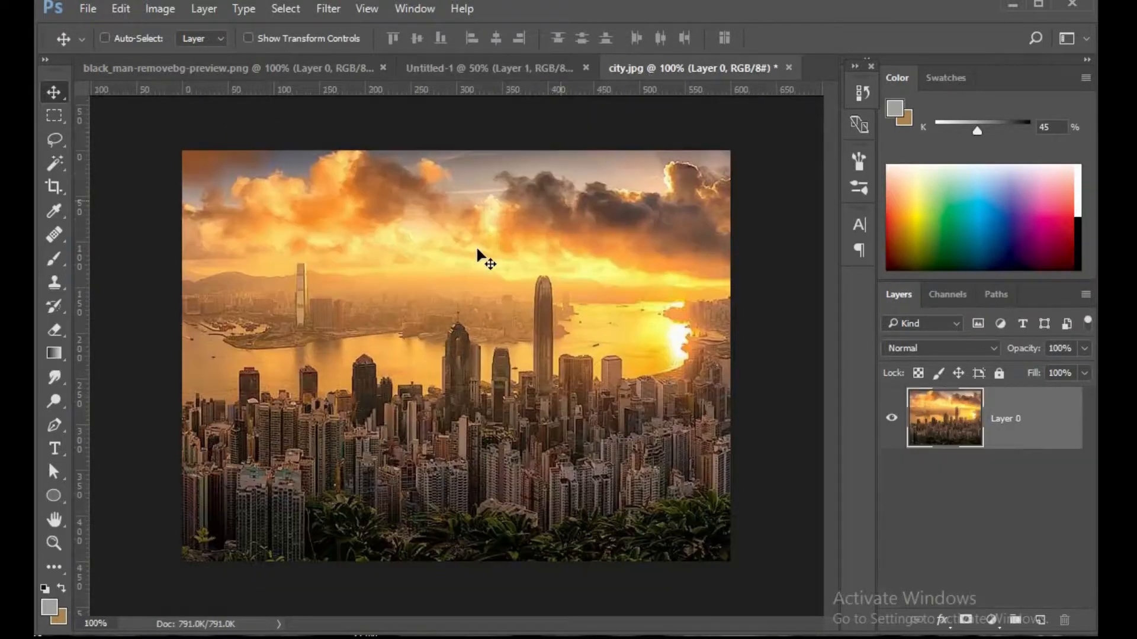
{"action": "left_click_drag", "start_coordinate": [443, 309], "coordinate": [298, 93]}
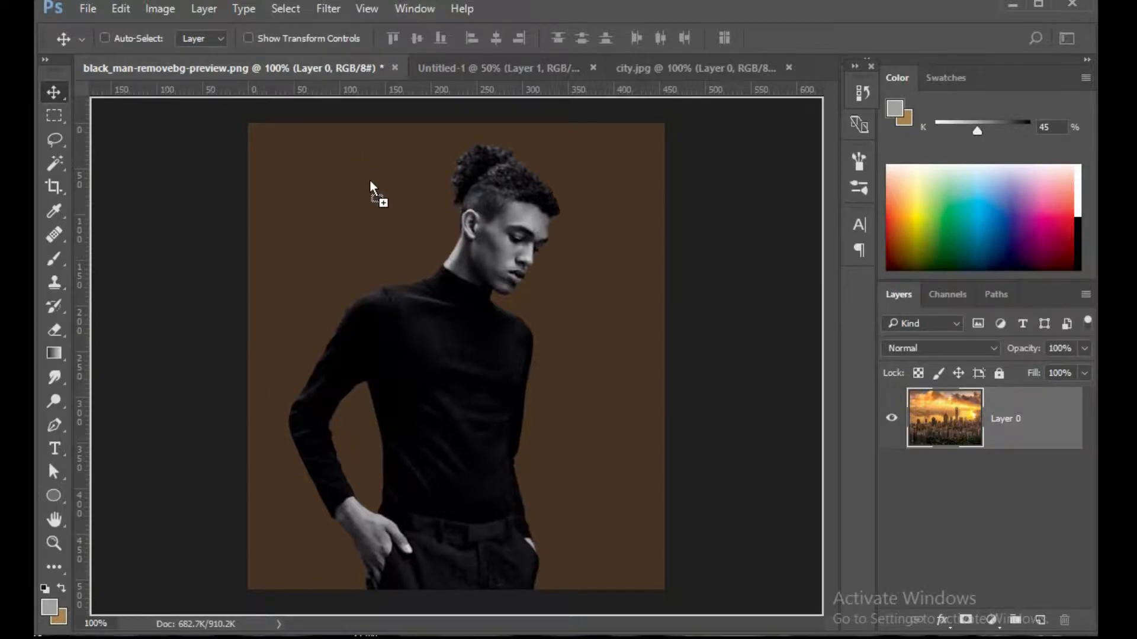
{"action": "left_click_drag", "start_coordinate": [427, 349], "coordinate": [430, 354]}
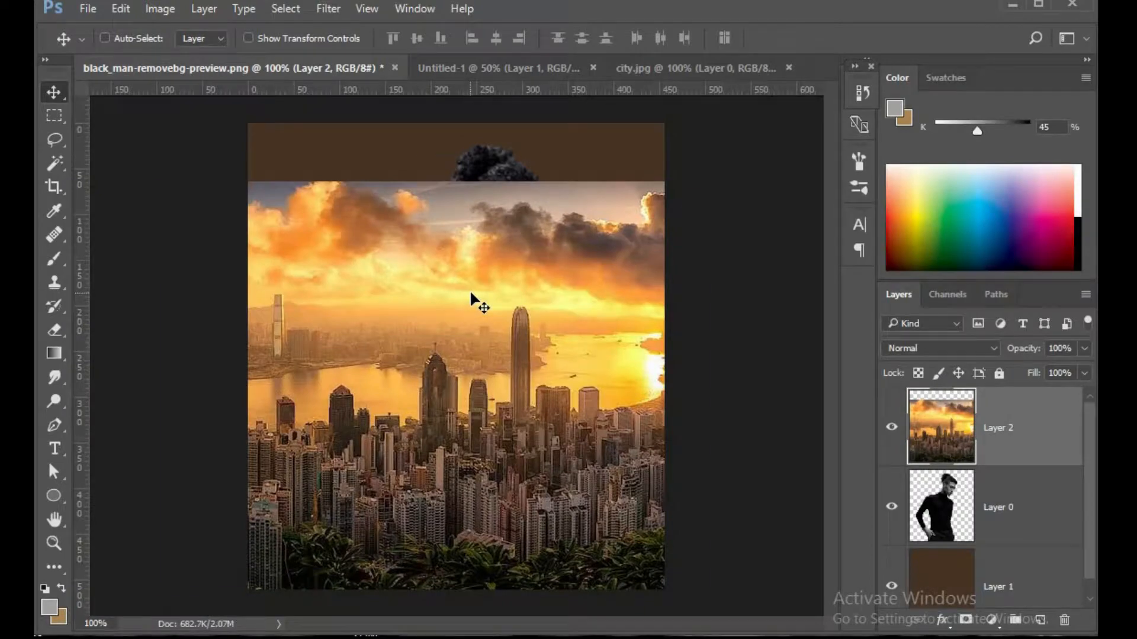
Scale the city image to about 50% and place it over the man's lower torso at the canvas's bottom edge
{"action": "key", "text": "ctrl+t"}
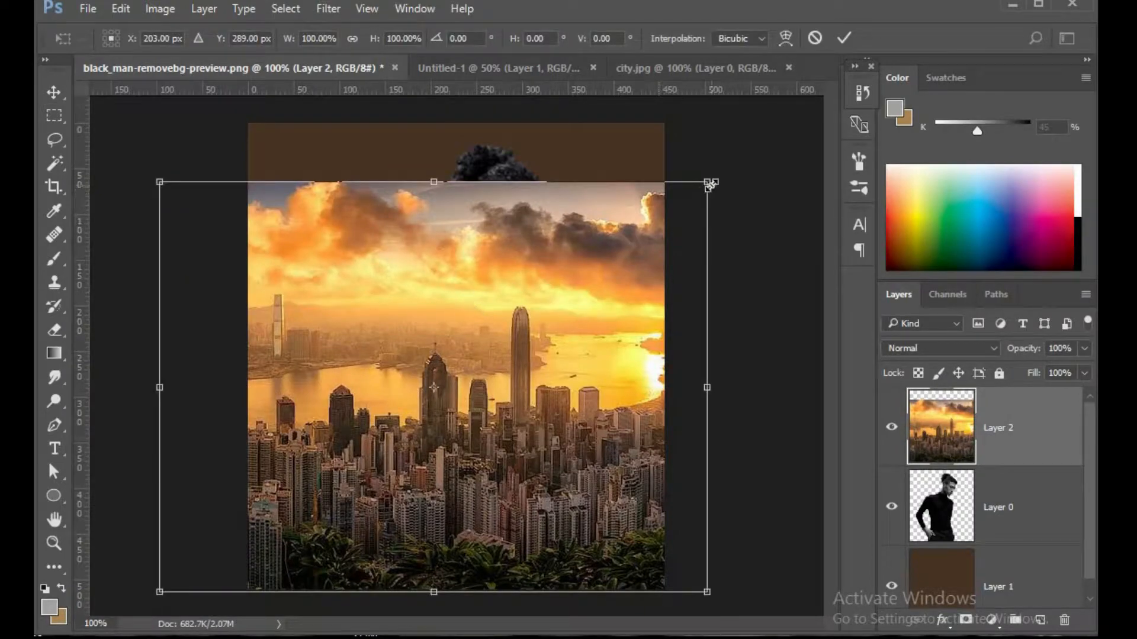
{"action": "left_click_drag", "start_coordinate": [710, 184], "coordinate": [582, 296]}
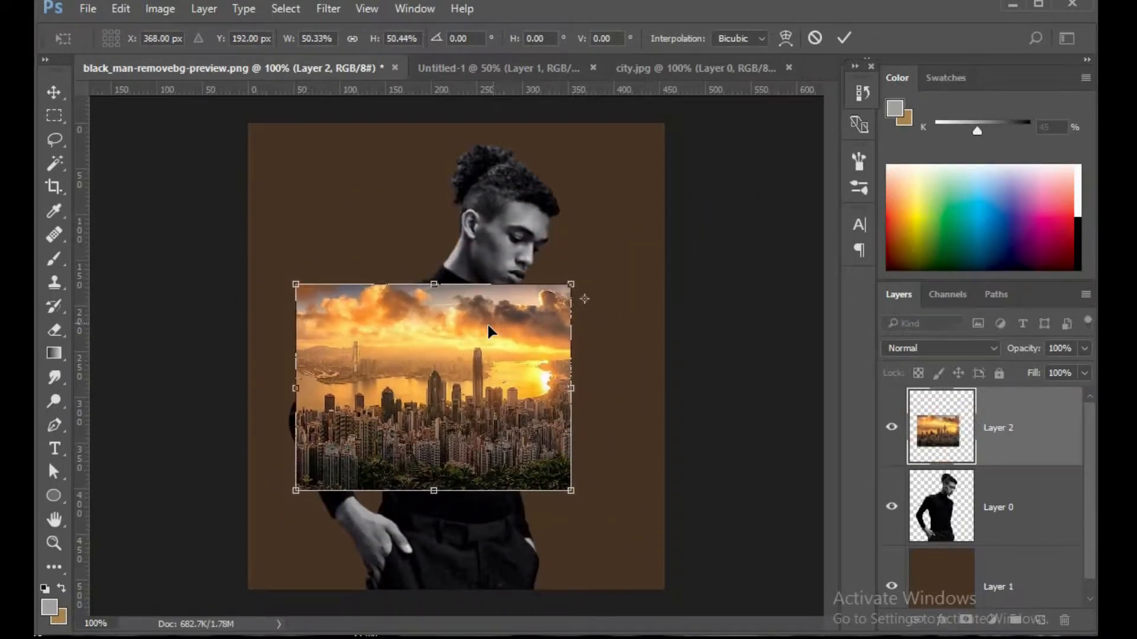
{"action": "left_click_drag", "start_coordinate": [489, 334], "coordinate": [505, 424]}
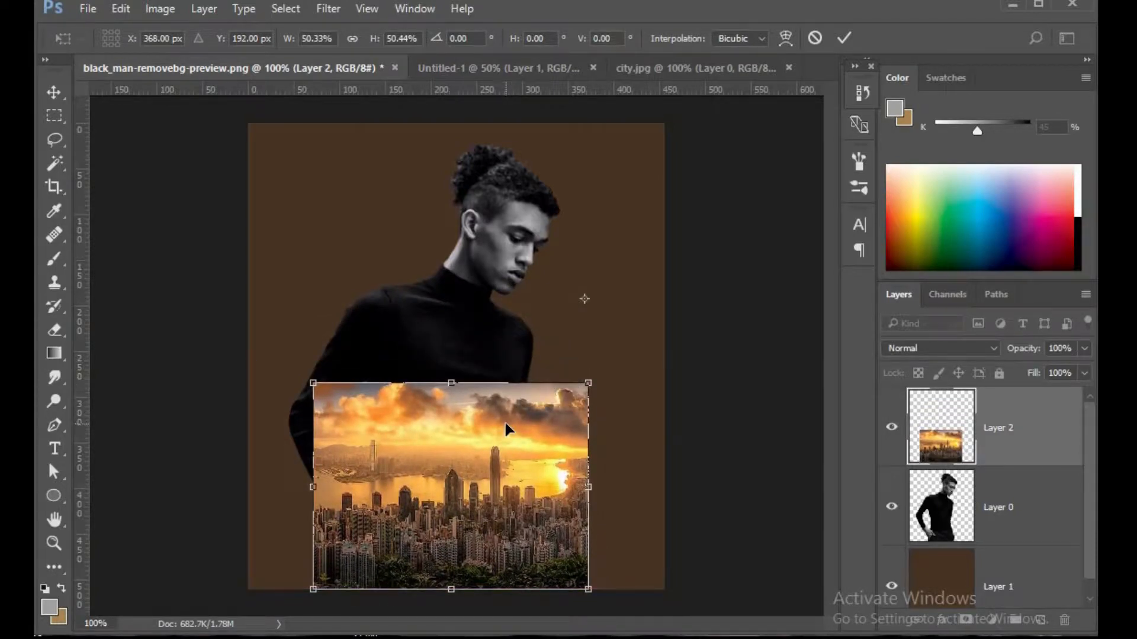
{"action": "key", "text": "Return"}
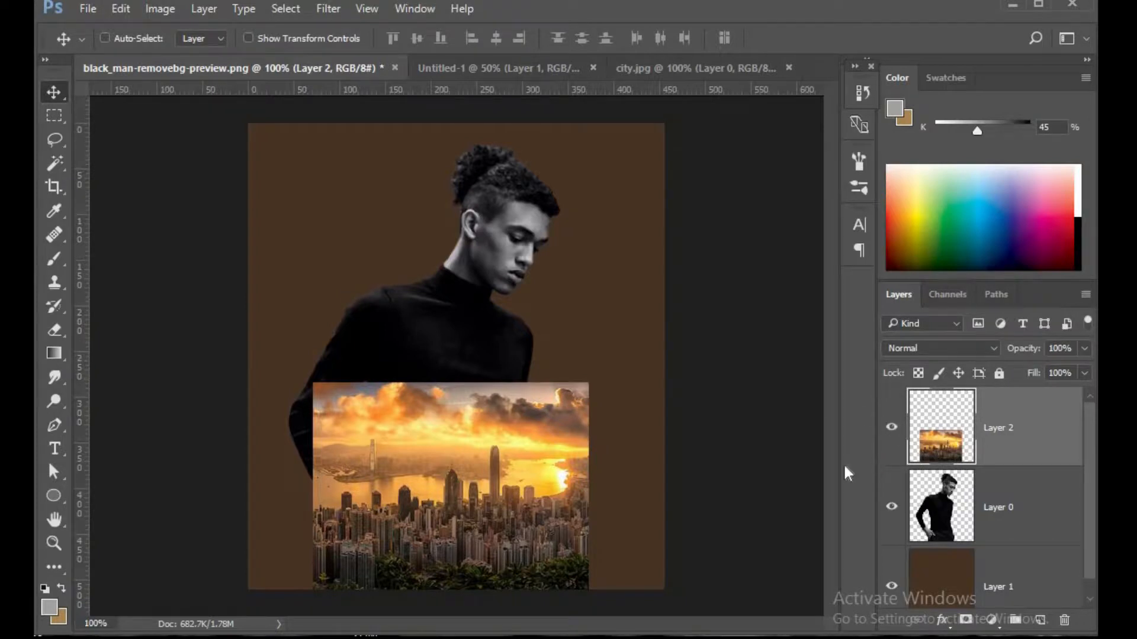
Clip the city image on Layer 2 to the man on Layer 0
{"action": "key", "text": "ctrl"}
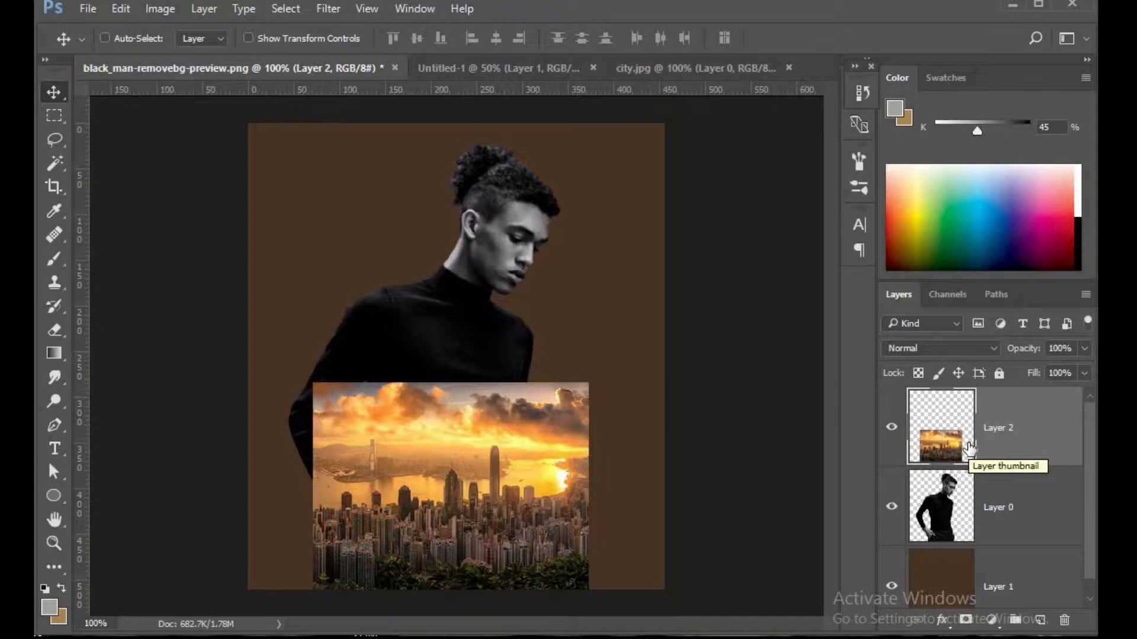
{"action": "left_click_drag", "start_coordinate": [969, 448], "coordinate": [1011, 465]}
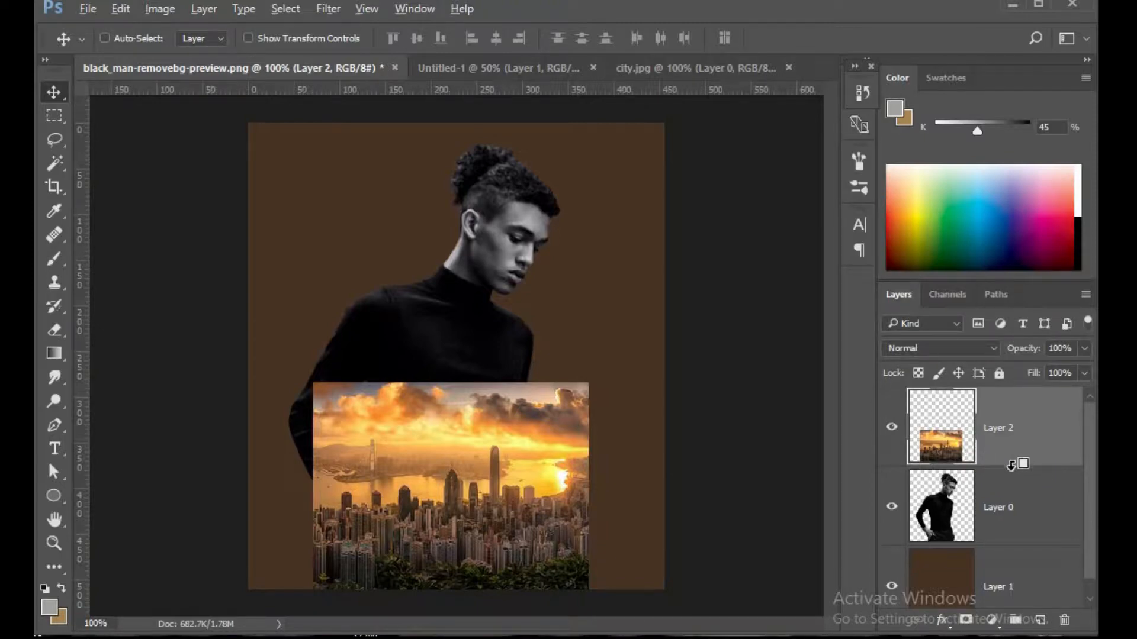
{"action": "left_click_drag", "start_coordinate": [1010, 465], "coordinate": [1010, 466]}
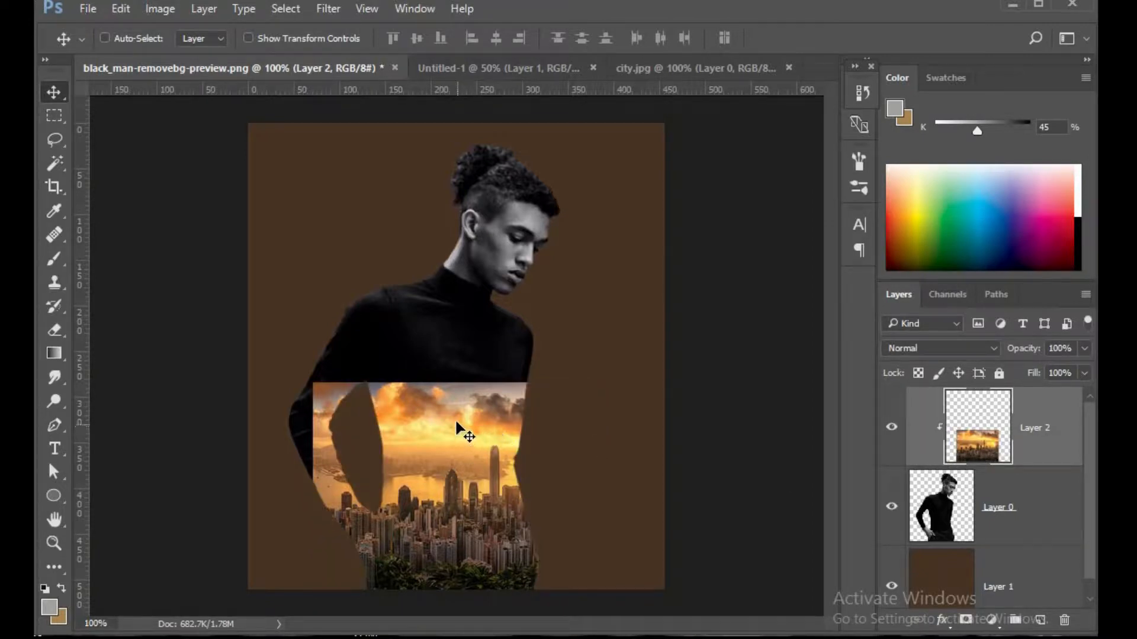
Narrow the clipped city image to about 63% width at full height and fit it over the man's lower torso
{"action": "left_click_drag", "start_coordinate": [455, 423], "coordinate": [507, 459]}
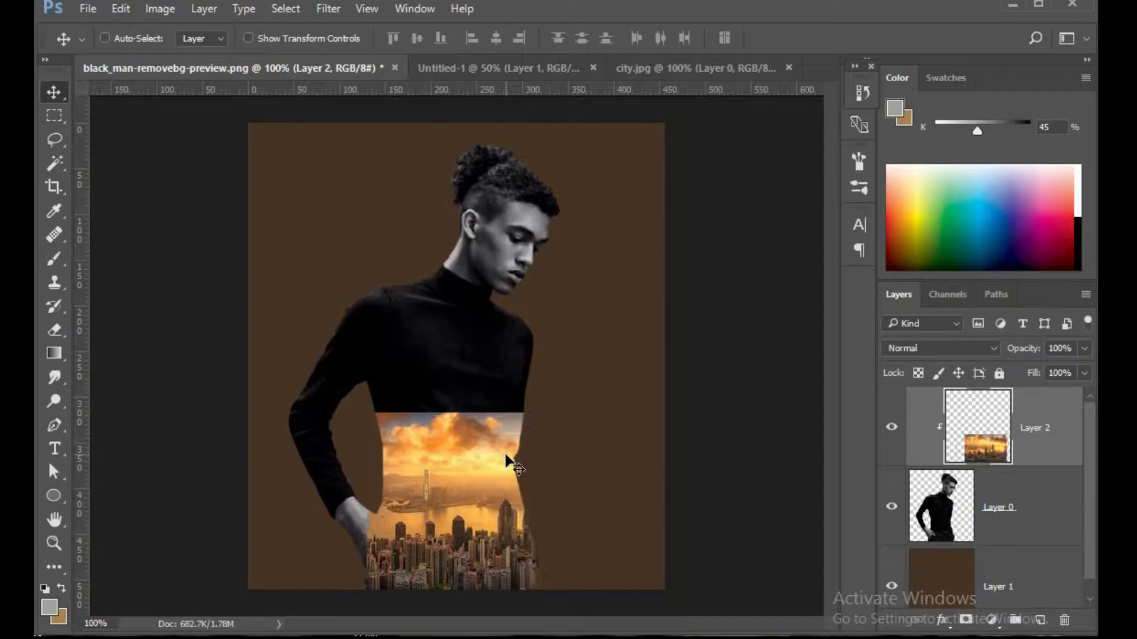
{"action": "key", "text": "ctrl+t"}
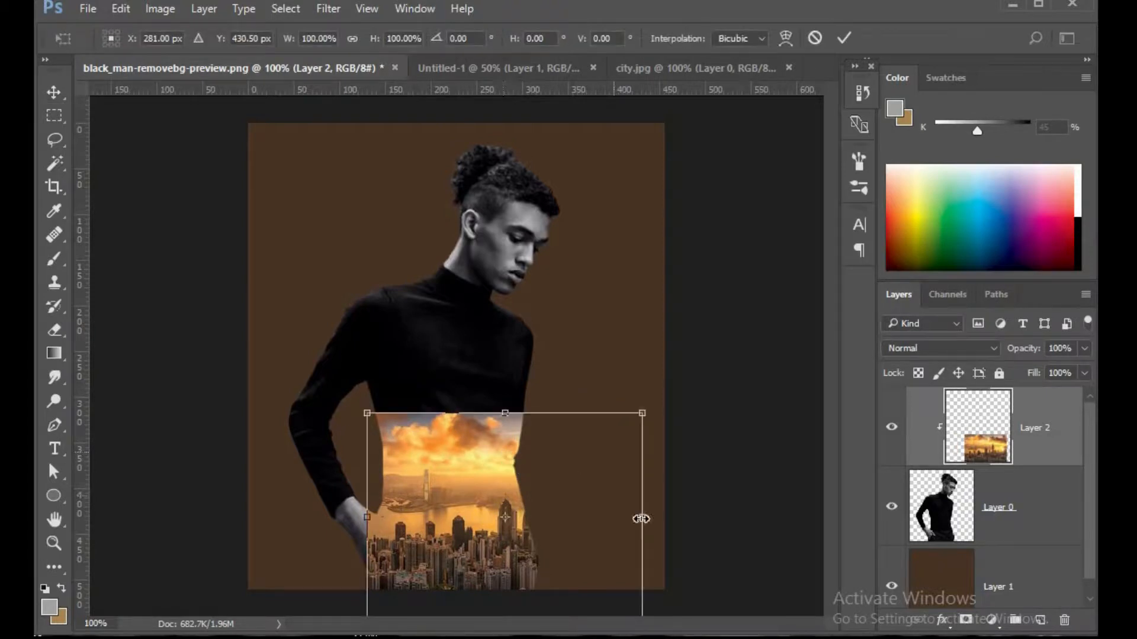
{"action": "left_click_drag", "start_coordinate": [641, 516], "coordinate": [542, 516]}
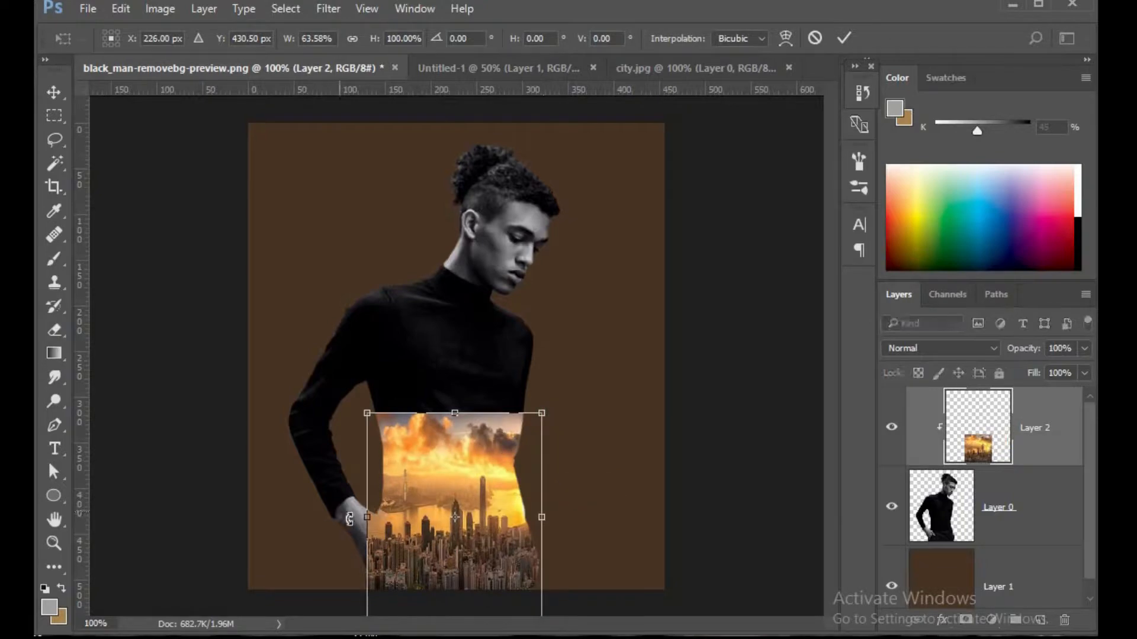
{"action": "left_click_drag", "start_coordinate": [367, 517], "coordinate": [367, 517]}
{"action": "left_click_drag", "start_coordinate": [430, 460], "coordinate": [428, 425]}
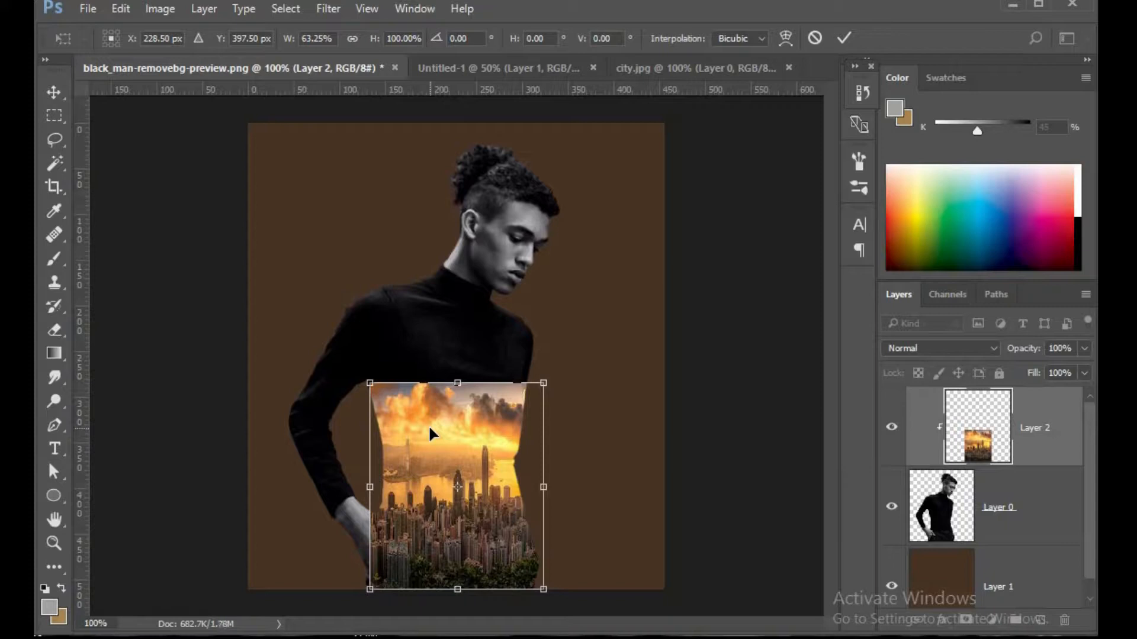
{"action": "key", "text": "Return"}
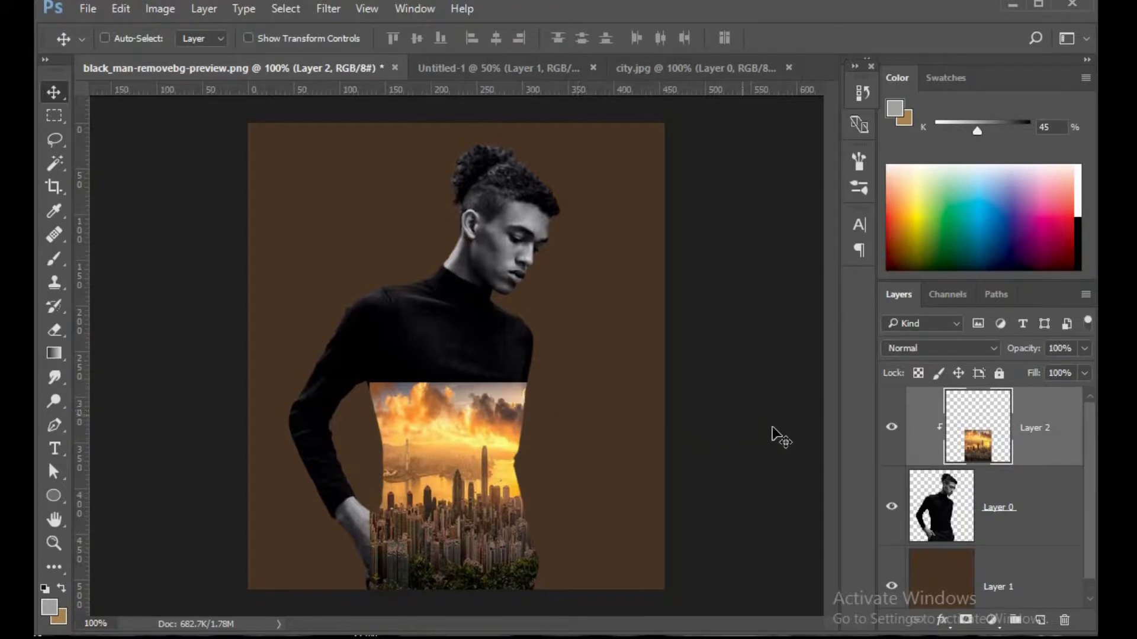
Add a layer mask to the city layer and fade its top edge and upper corners into the sweater with black-to-transparent linear gradients
{"action": "left_click", "coordinate": [966, 619]}
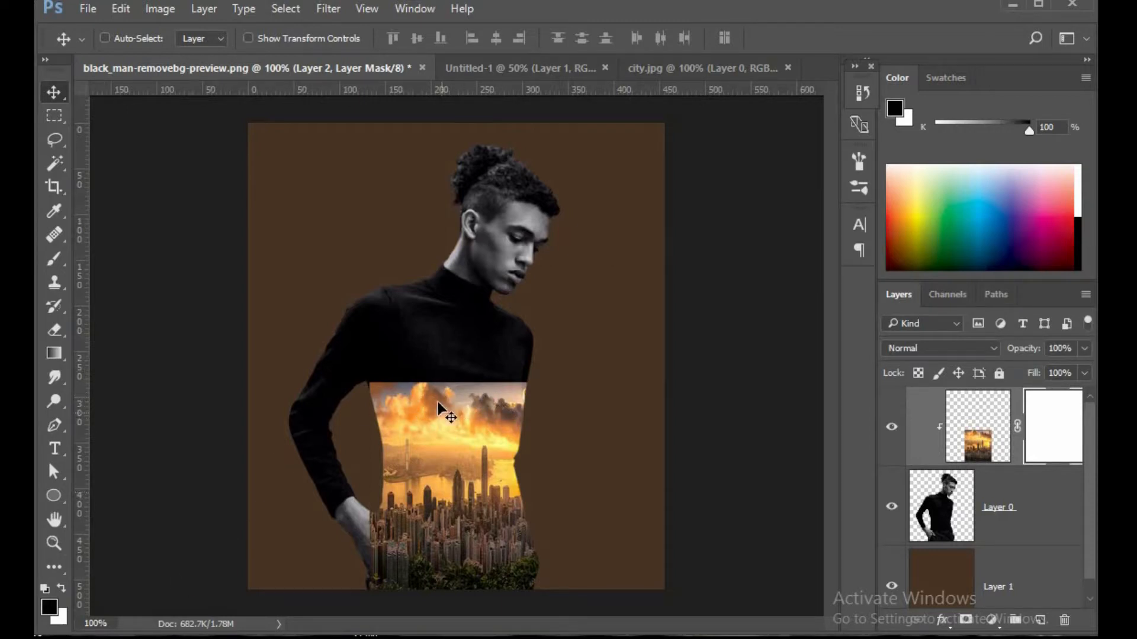
{"action": "left_click", "coordinate": [54, 354]}
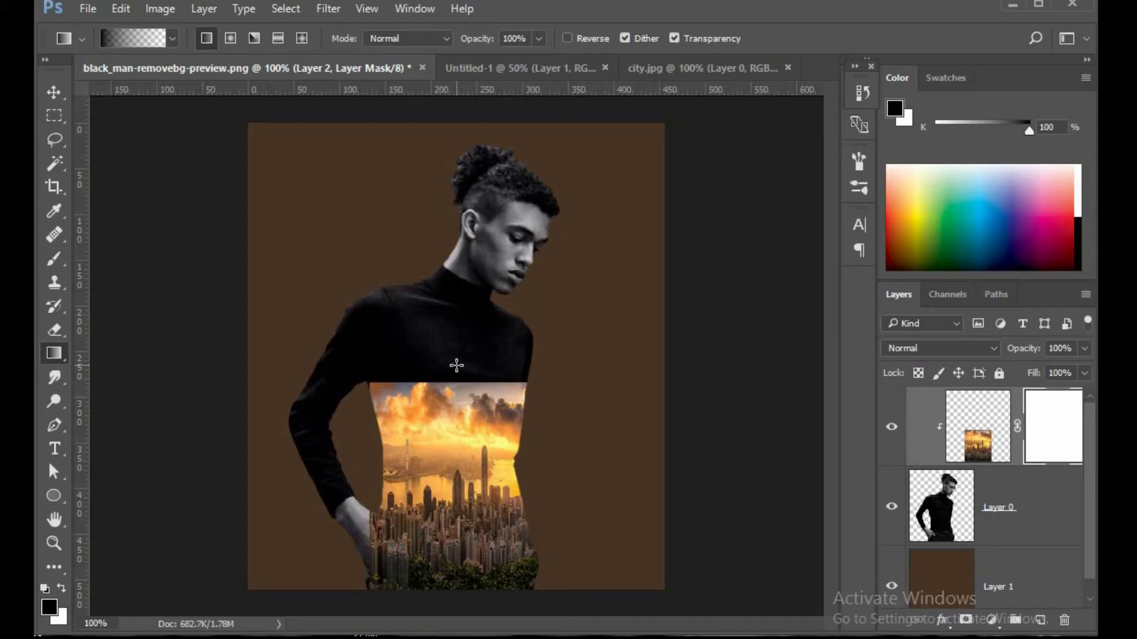
{"action": "left_click_drag", "start_coordinate": [462, 385], "coordinate": [463, 467]}
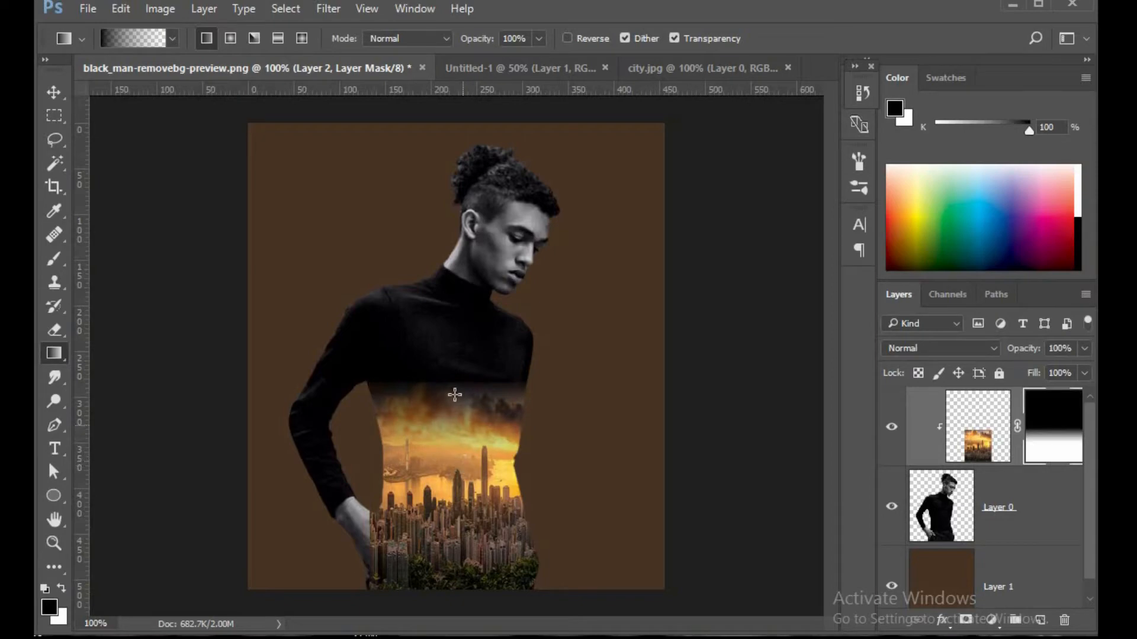
{"action": "left_click_drag", "start_coordinate": [455, 378], "coordinate": [456, 421]}
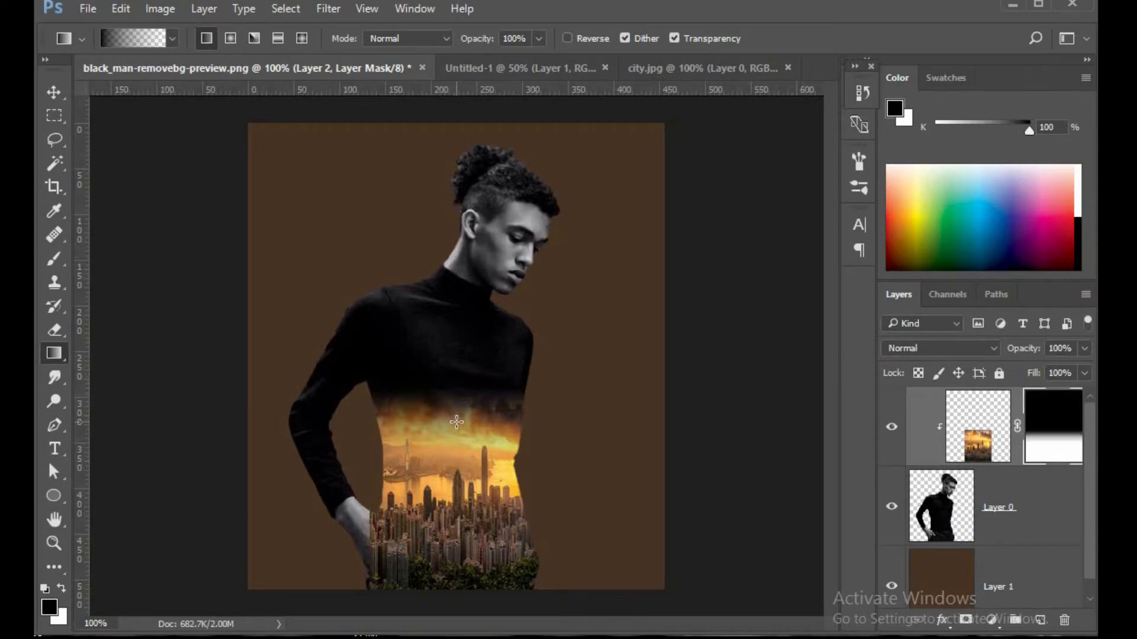
{"action": "left_click_drag", "start_coordinate": [454, 373], "coordinate": [455, 423]}
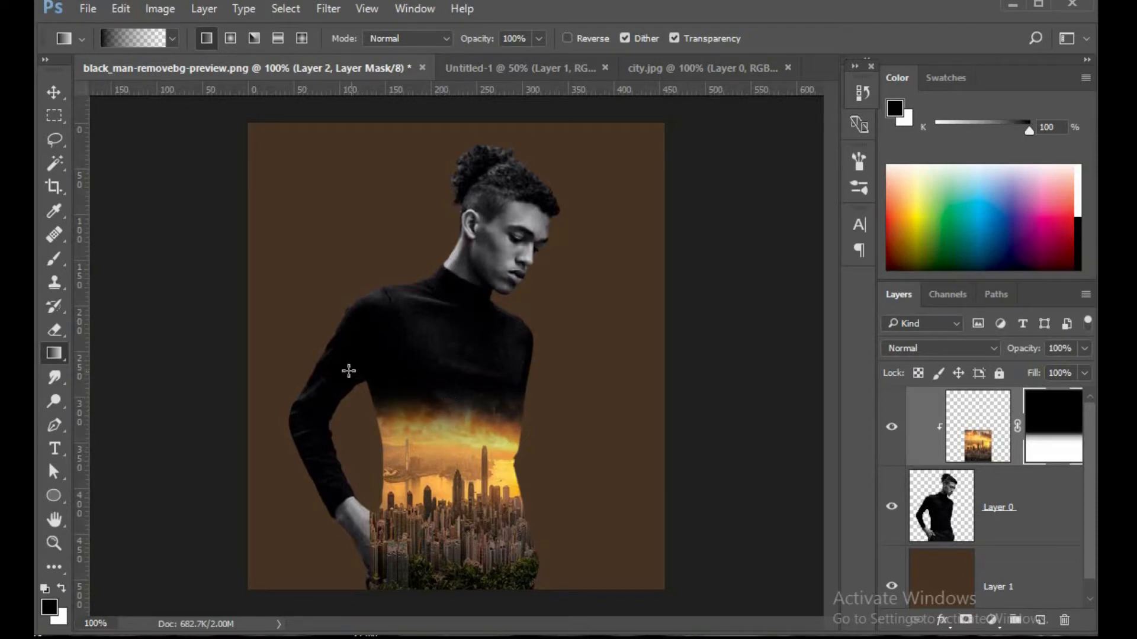
{"action": "left_click_drag", "start_coordinate": [348, 369], "coordinate": [411, 426]}
{"action": "left_click_drag", "start_coordinate": [545, 377], "coordinate": [480, 449]}
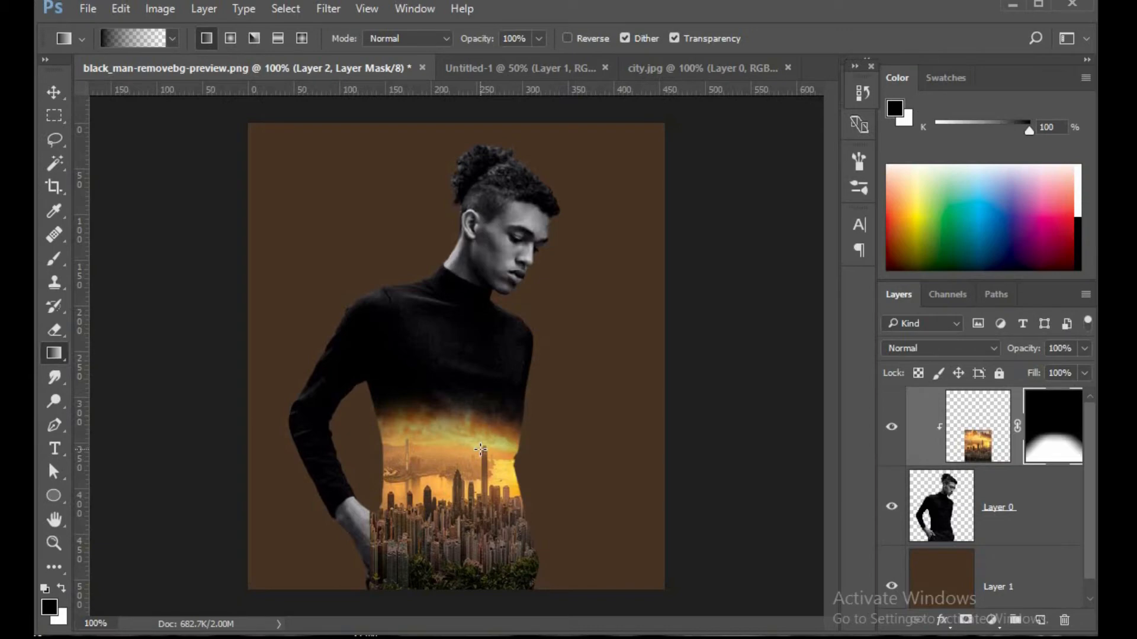